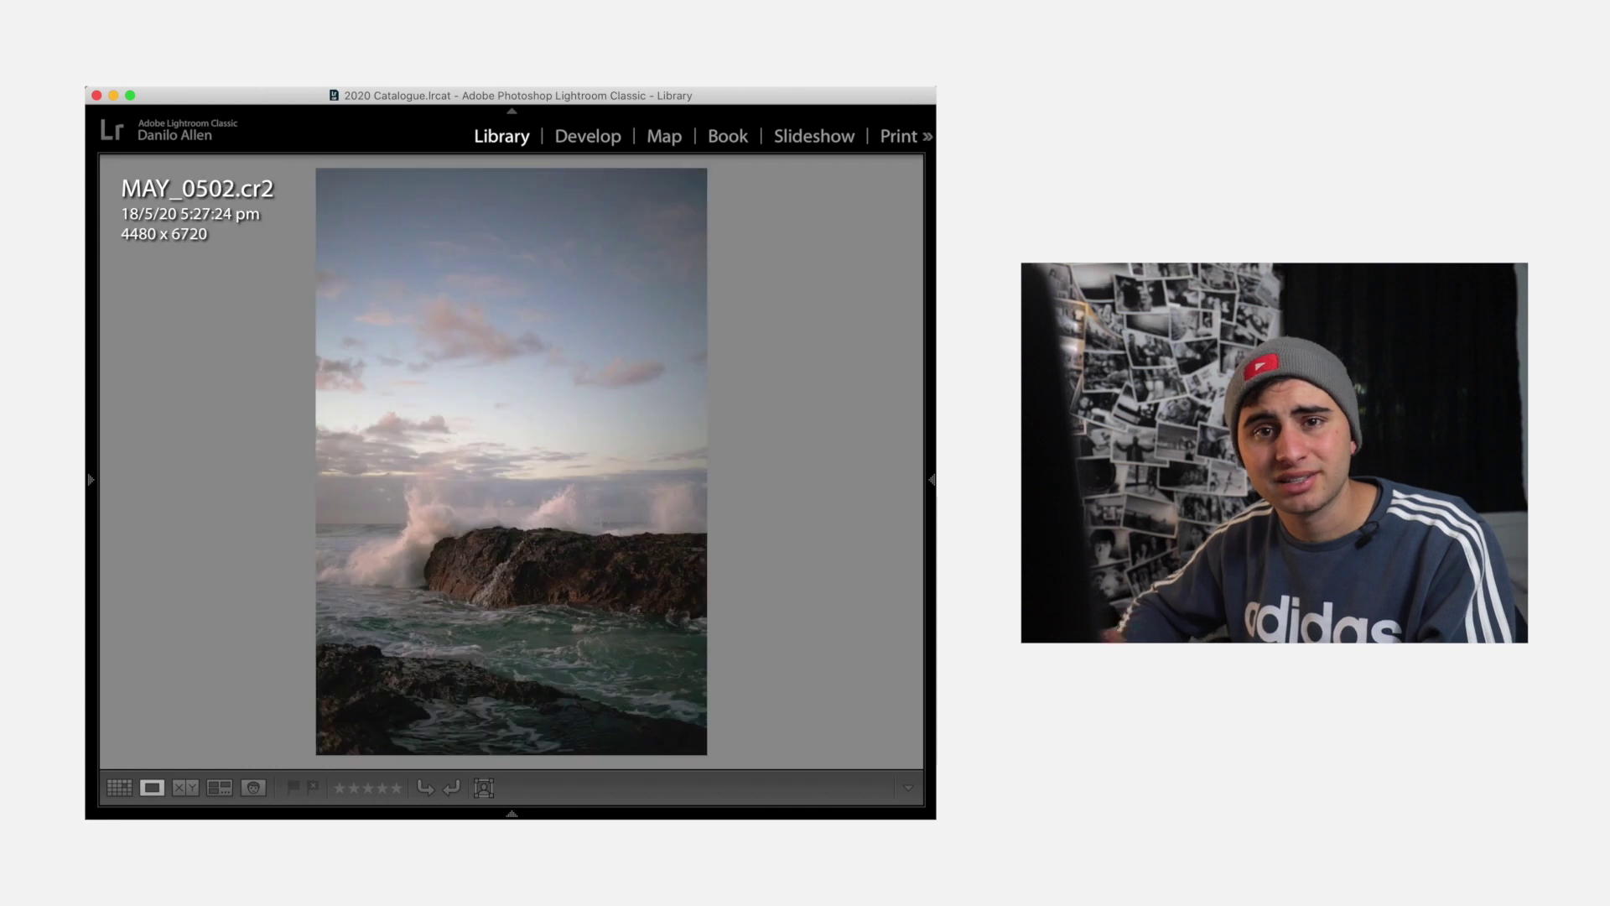
Step: Review the eight chosen photos in Grid view, then bring the first into Develop for cropping
key(Right)
key(Right)
key(Right)
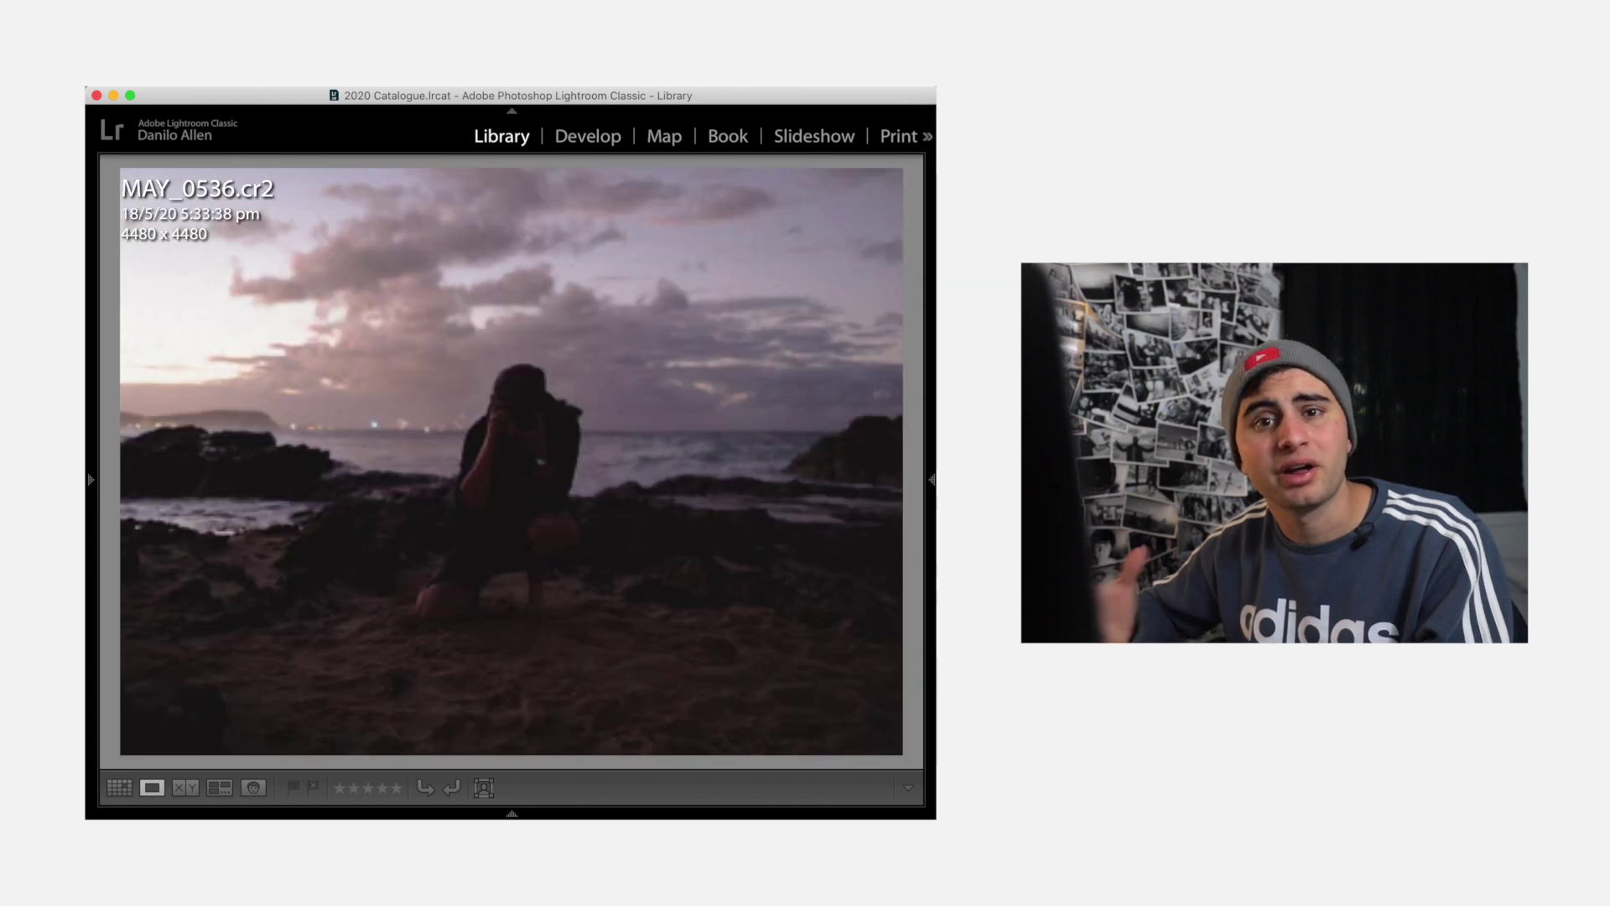
key(Right)
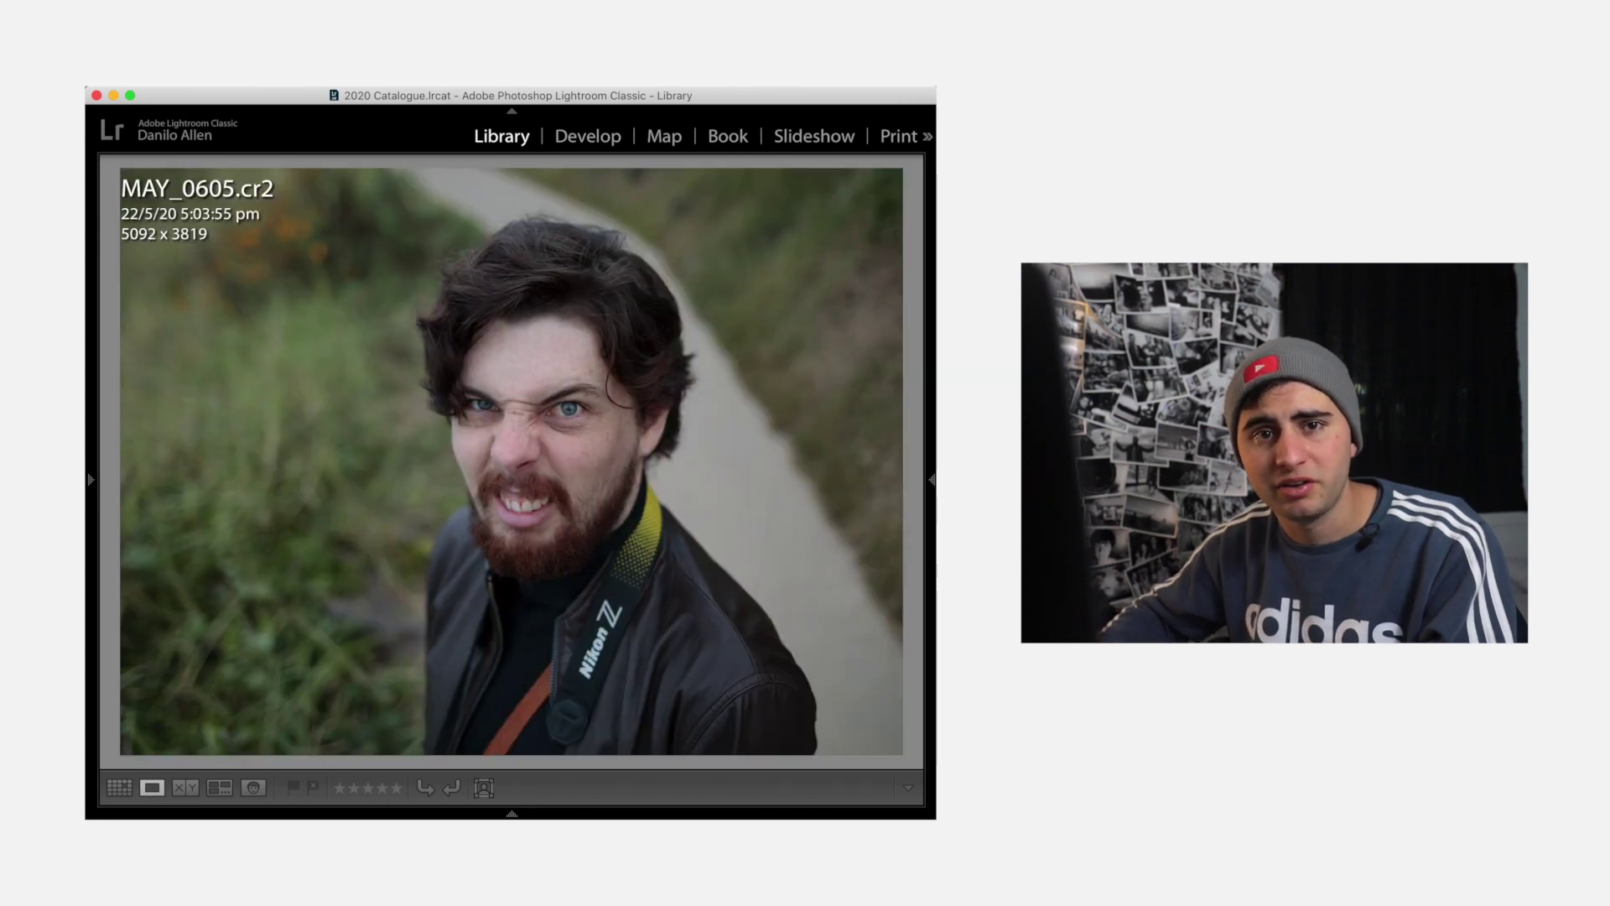
key(g)
key(e)
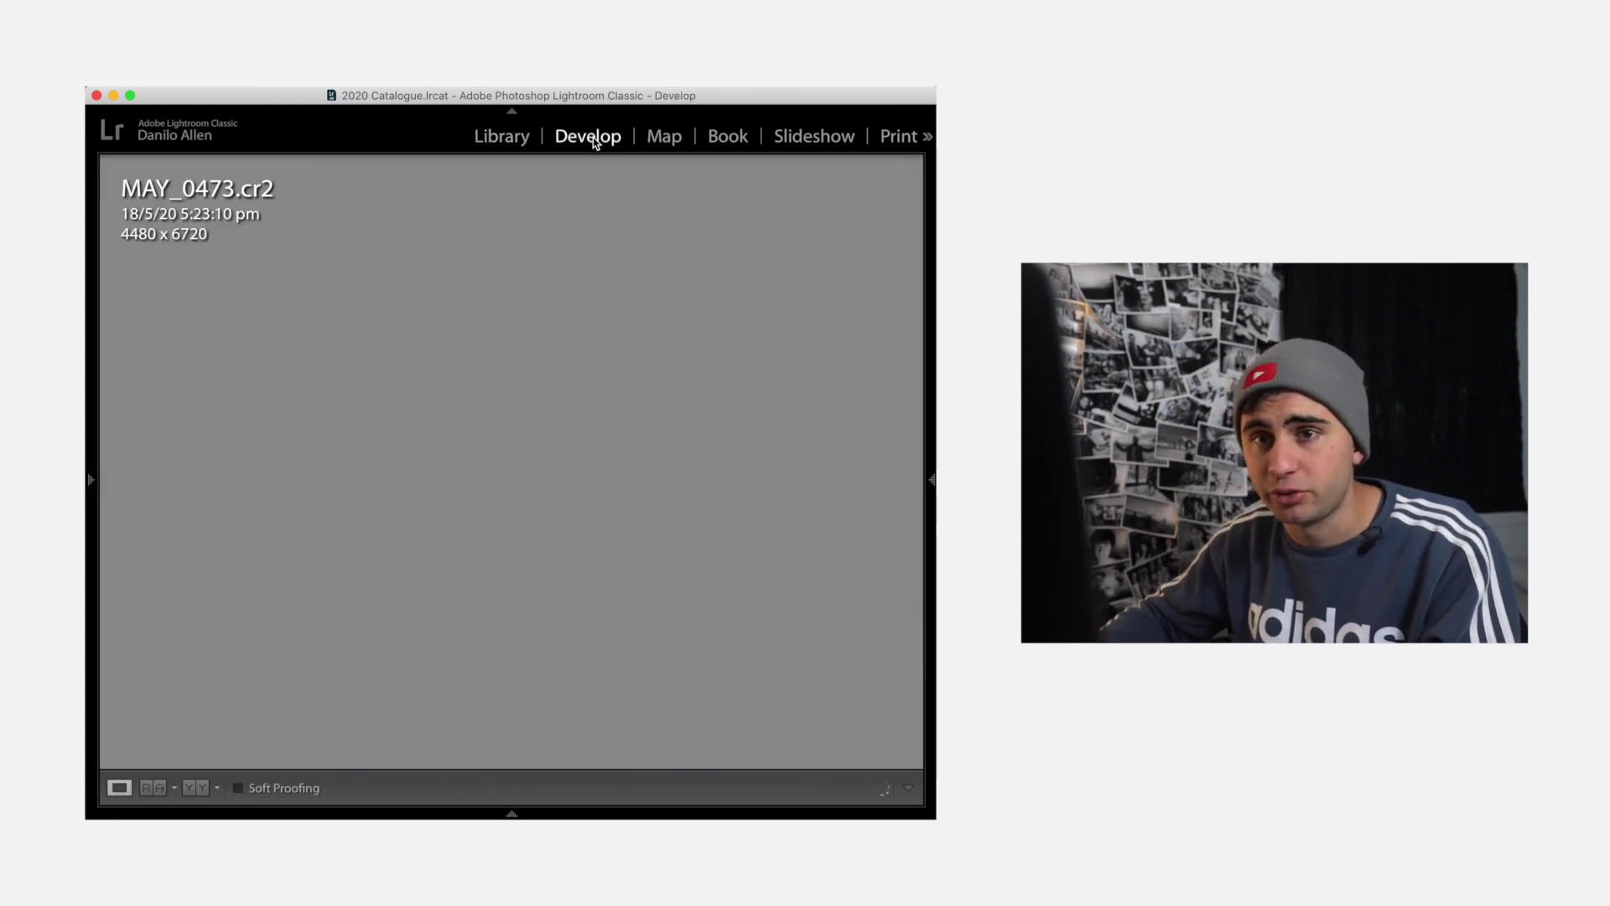
key(r)
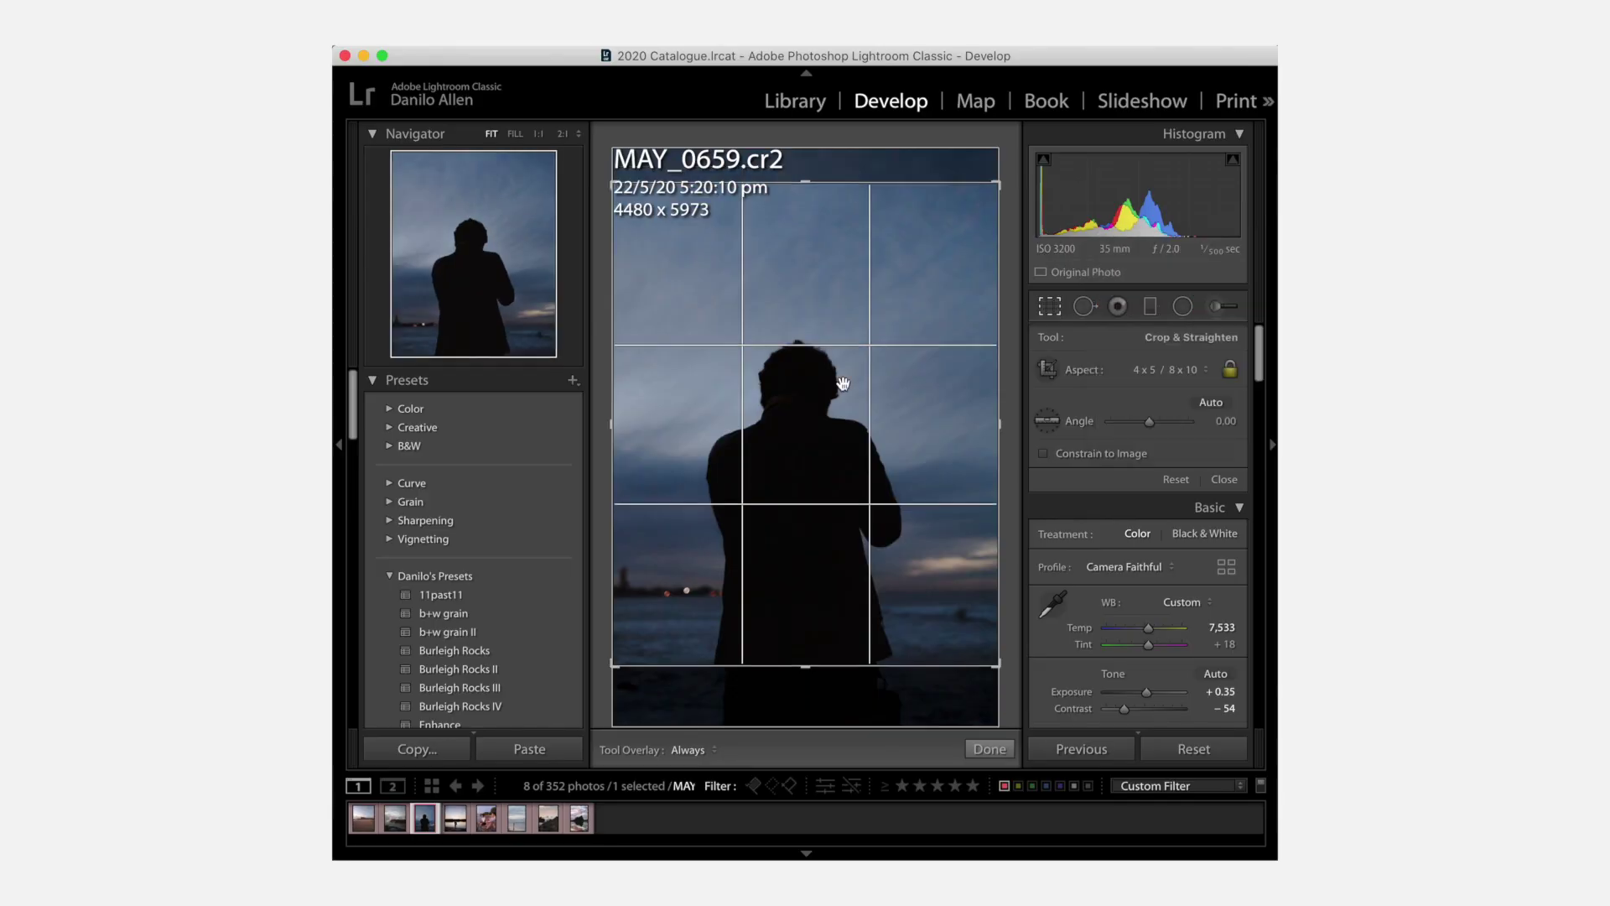
Step: Crop the remaining filmstrip photos to the 4 x 5 ratio
click(456, 818)
click(486, 817)
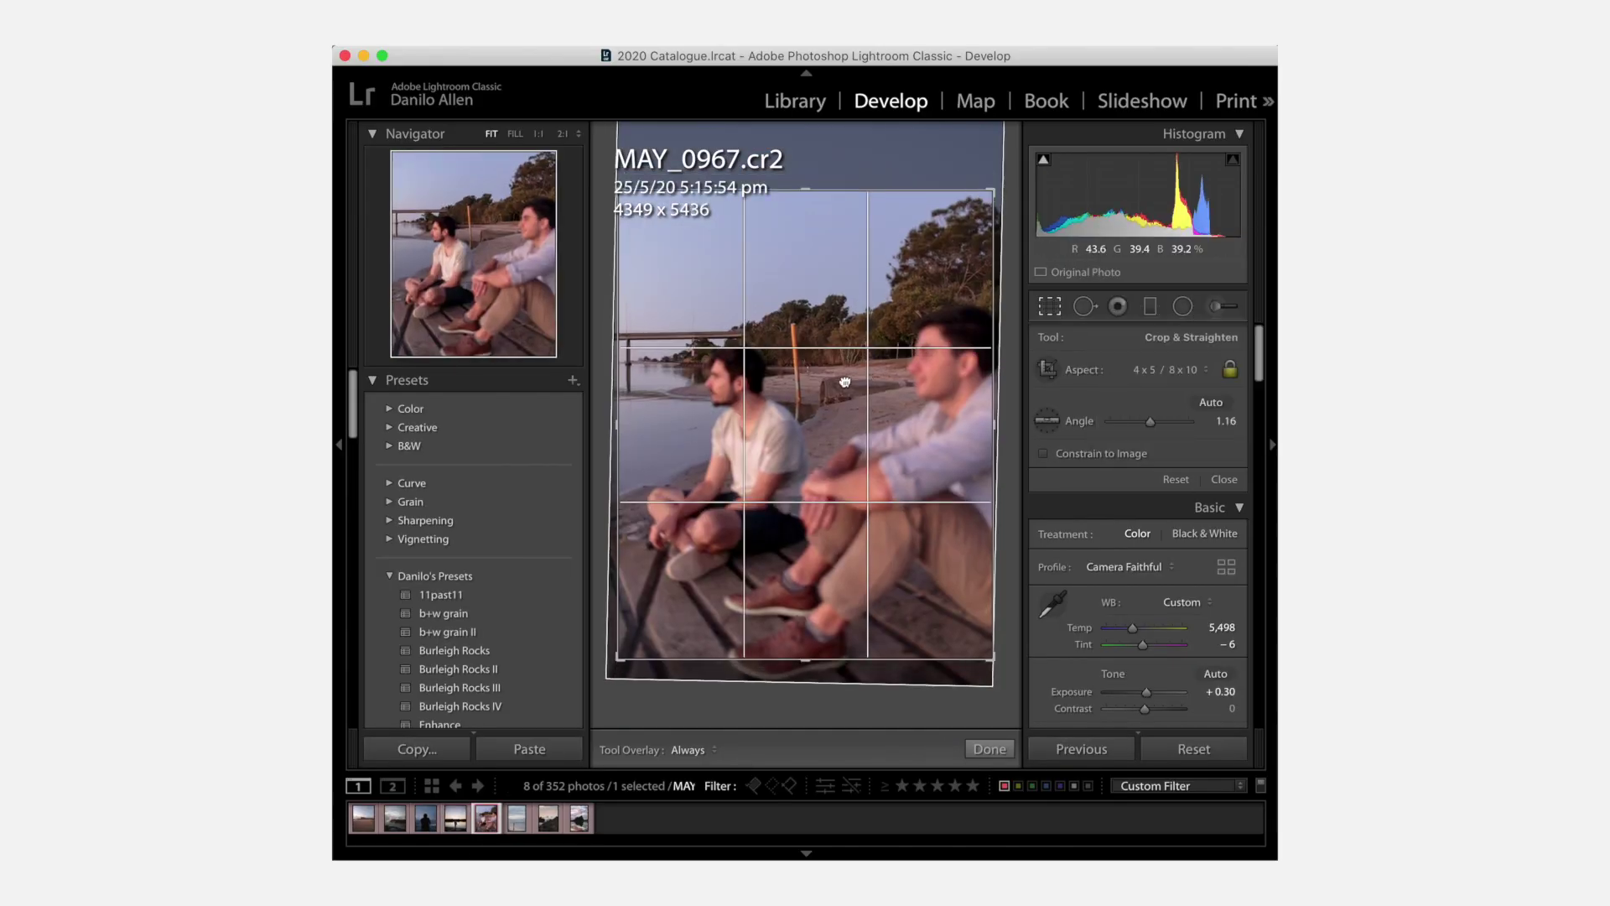
click(517, 818)
click(579, 818)
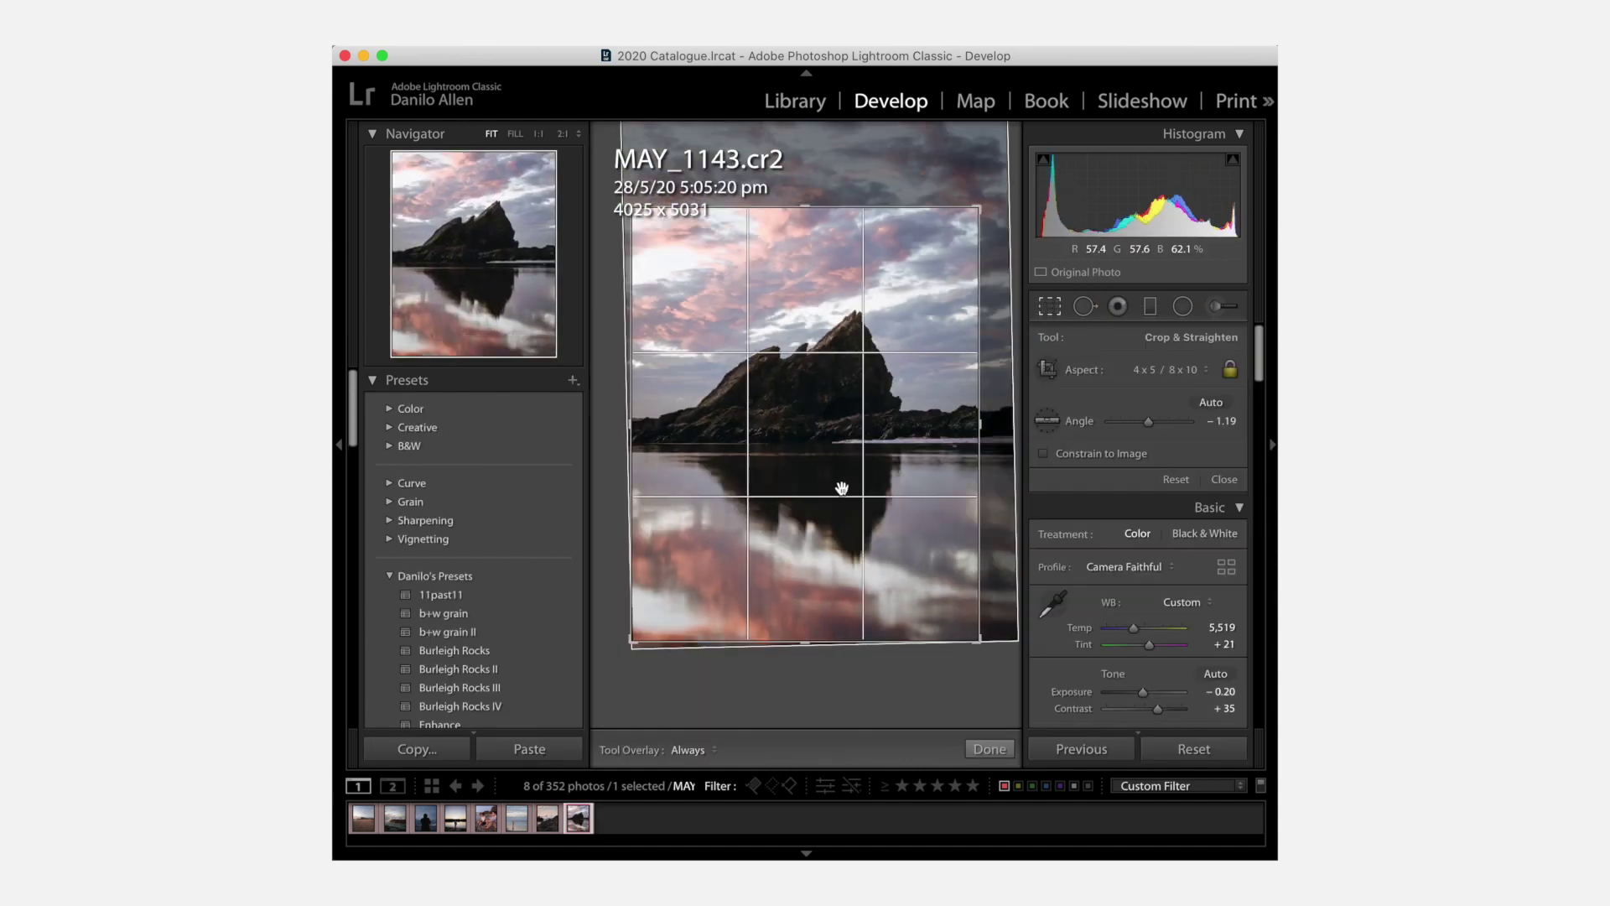
Step: Straighten the rock reflection photo MAY_1143 about -1.19° and commit its crop
click(1225, 481)
key(r)
drag(834, 424, 873, 468)
key(Return)
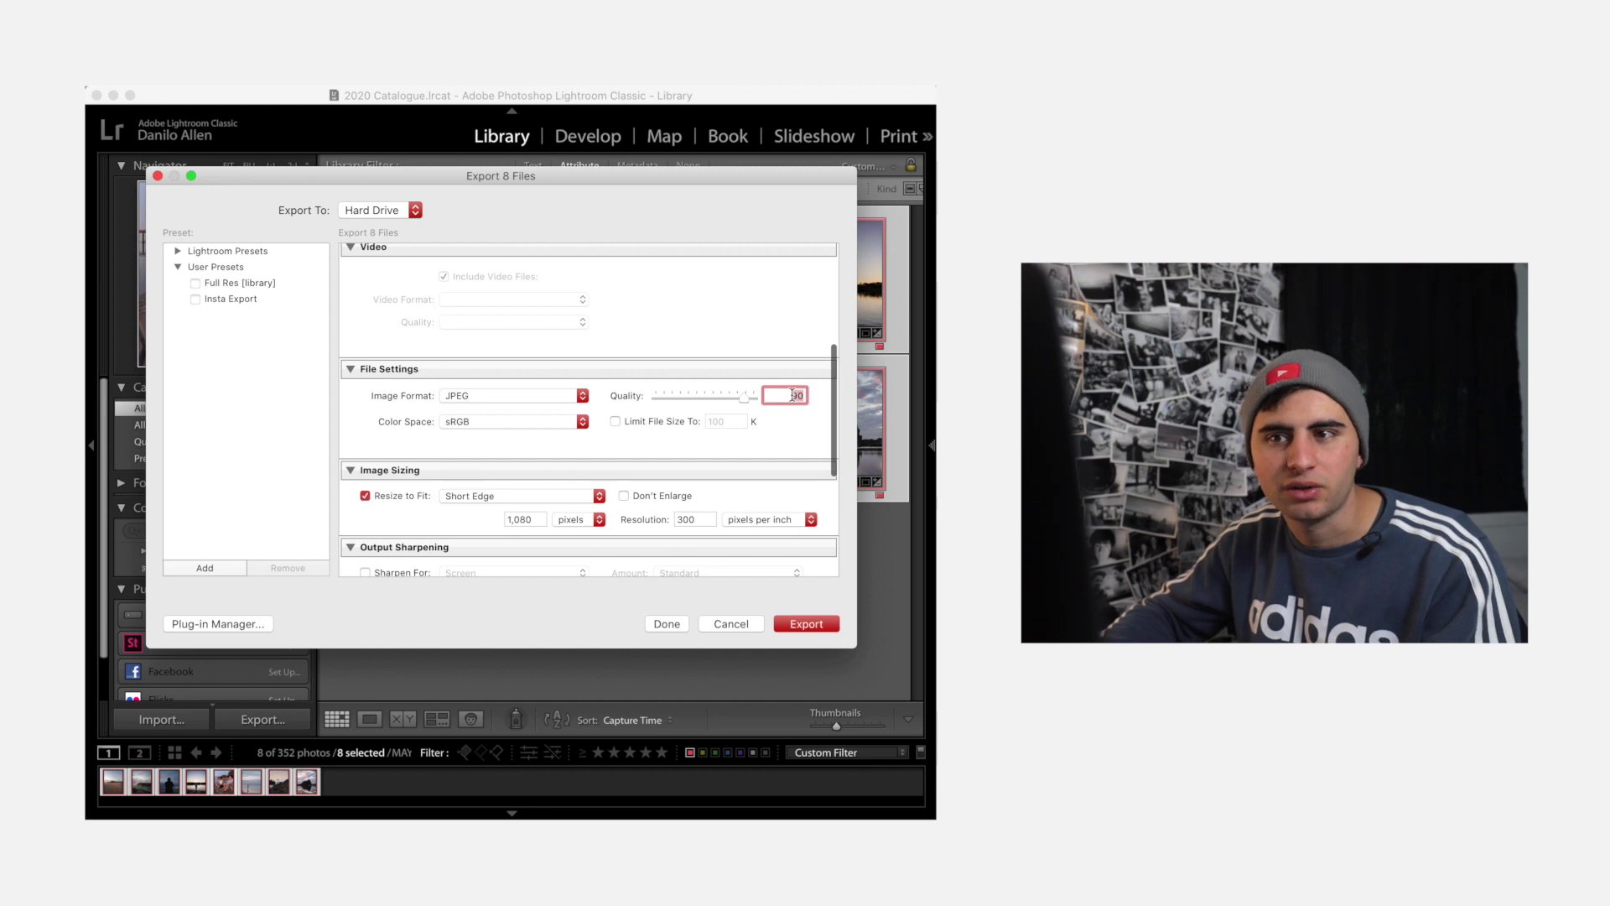
Step: Export settings: JPEG, quality 90, sRGB, fit short edge to 1,080 pixels at 300 ppi
scroll(394, 420, up, 1)
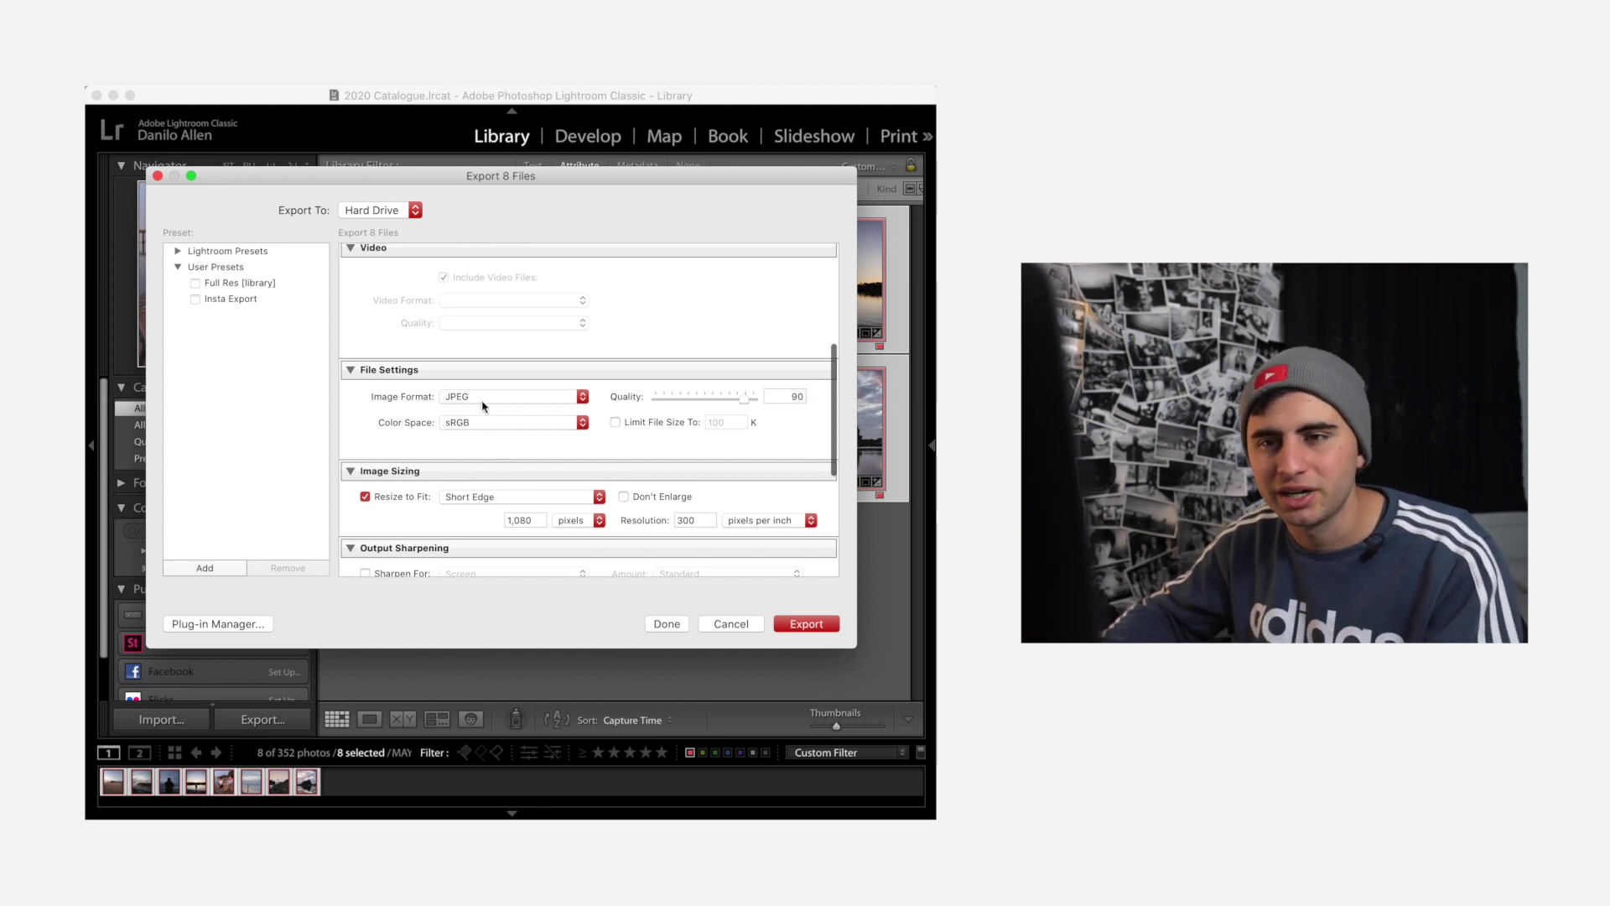
scroll(482, 406, down, 4)
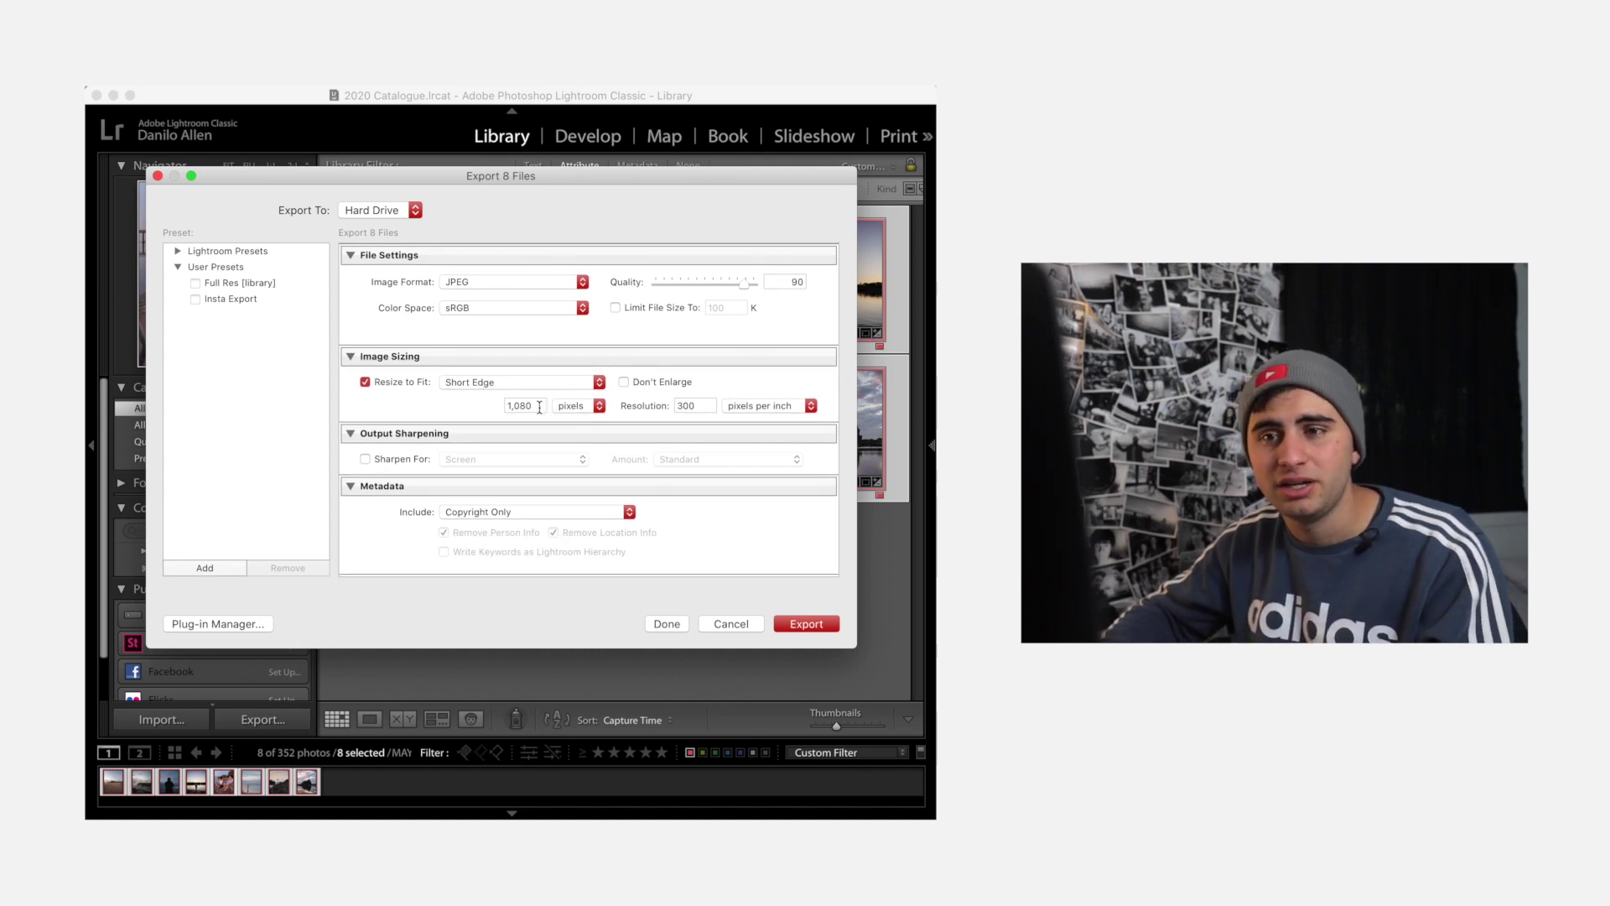
scroll(540, 408, down, 3)
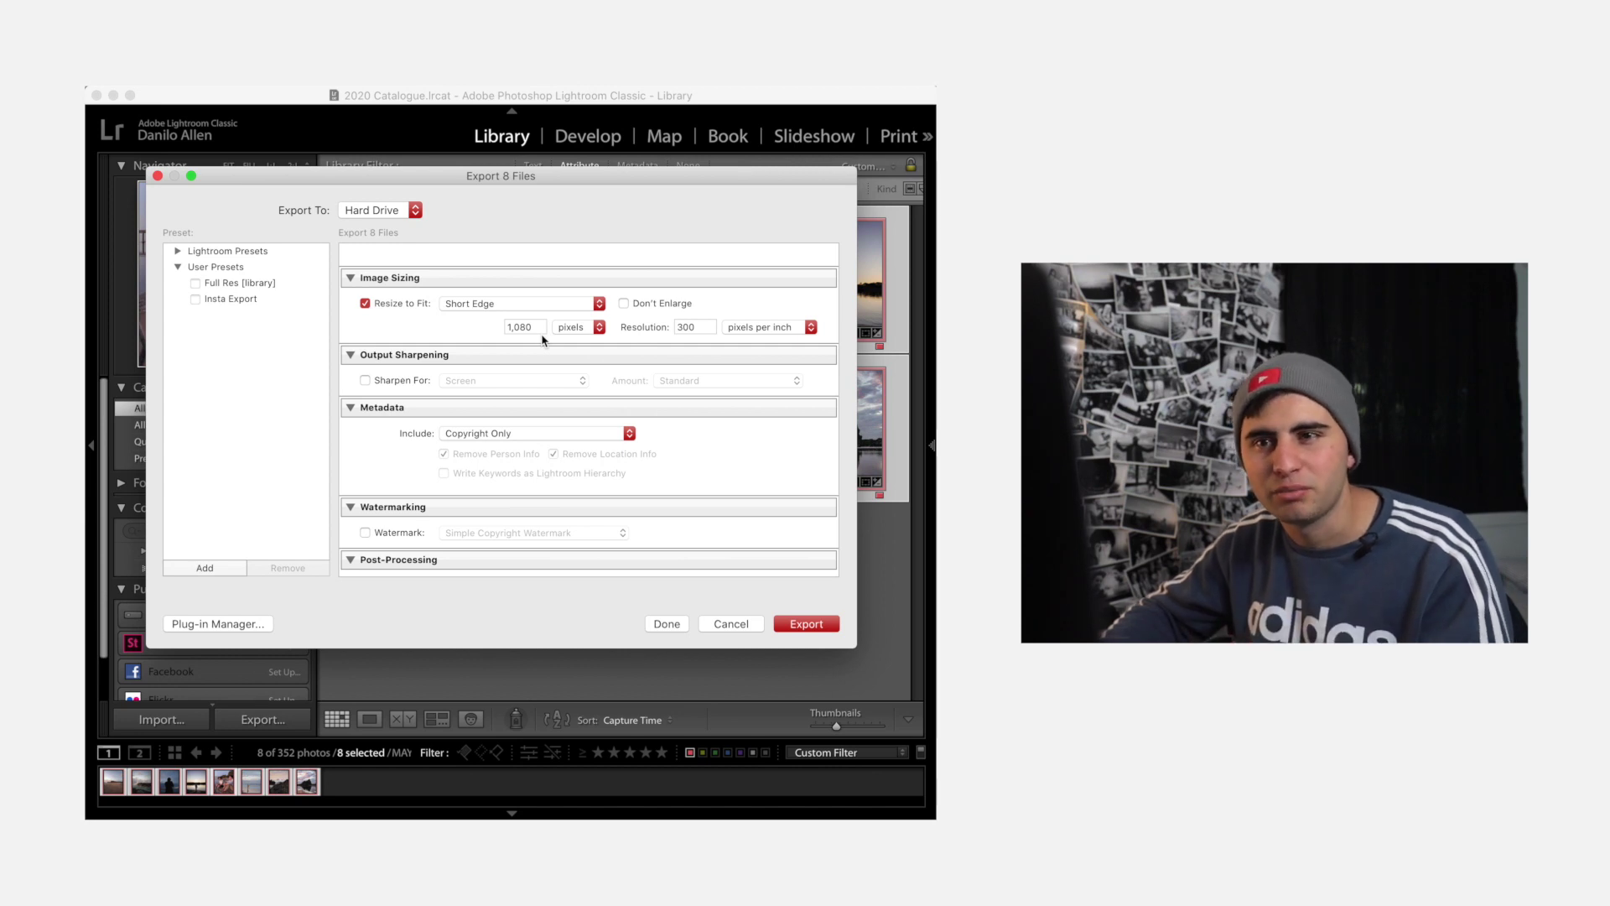
click(513, 304)
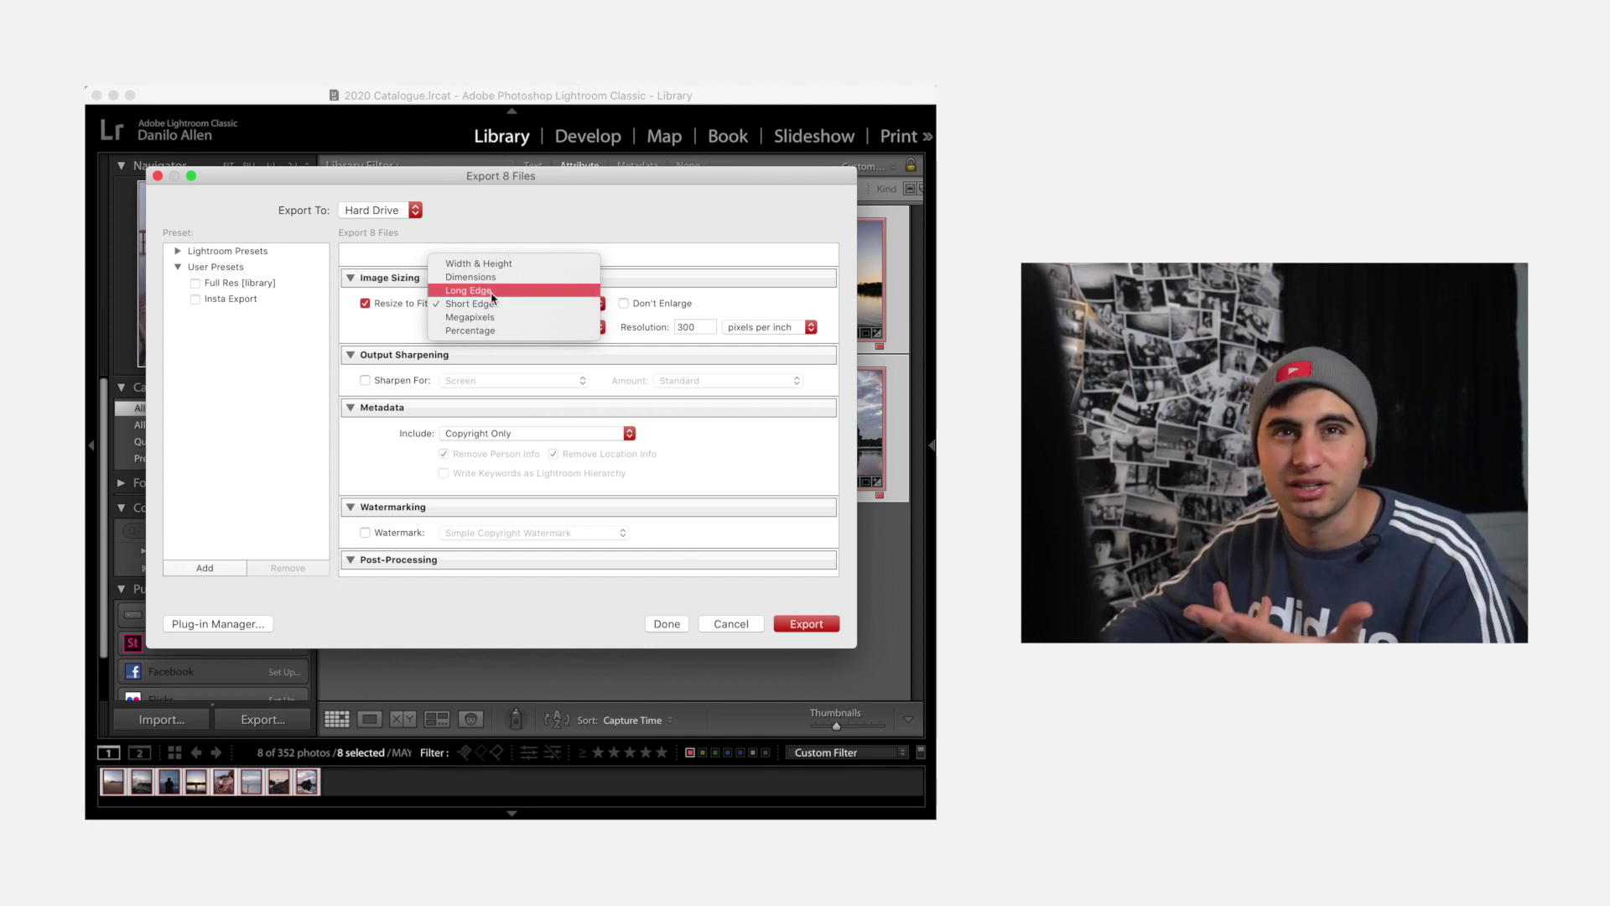
click(417, 333)
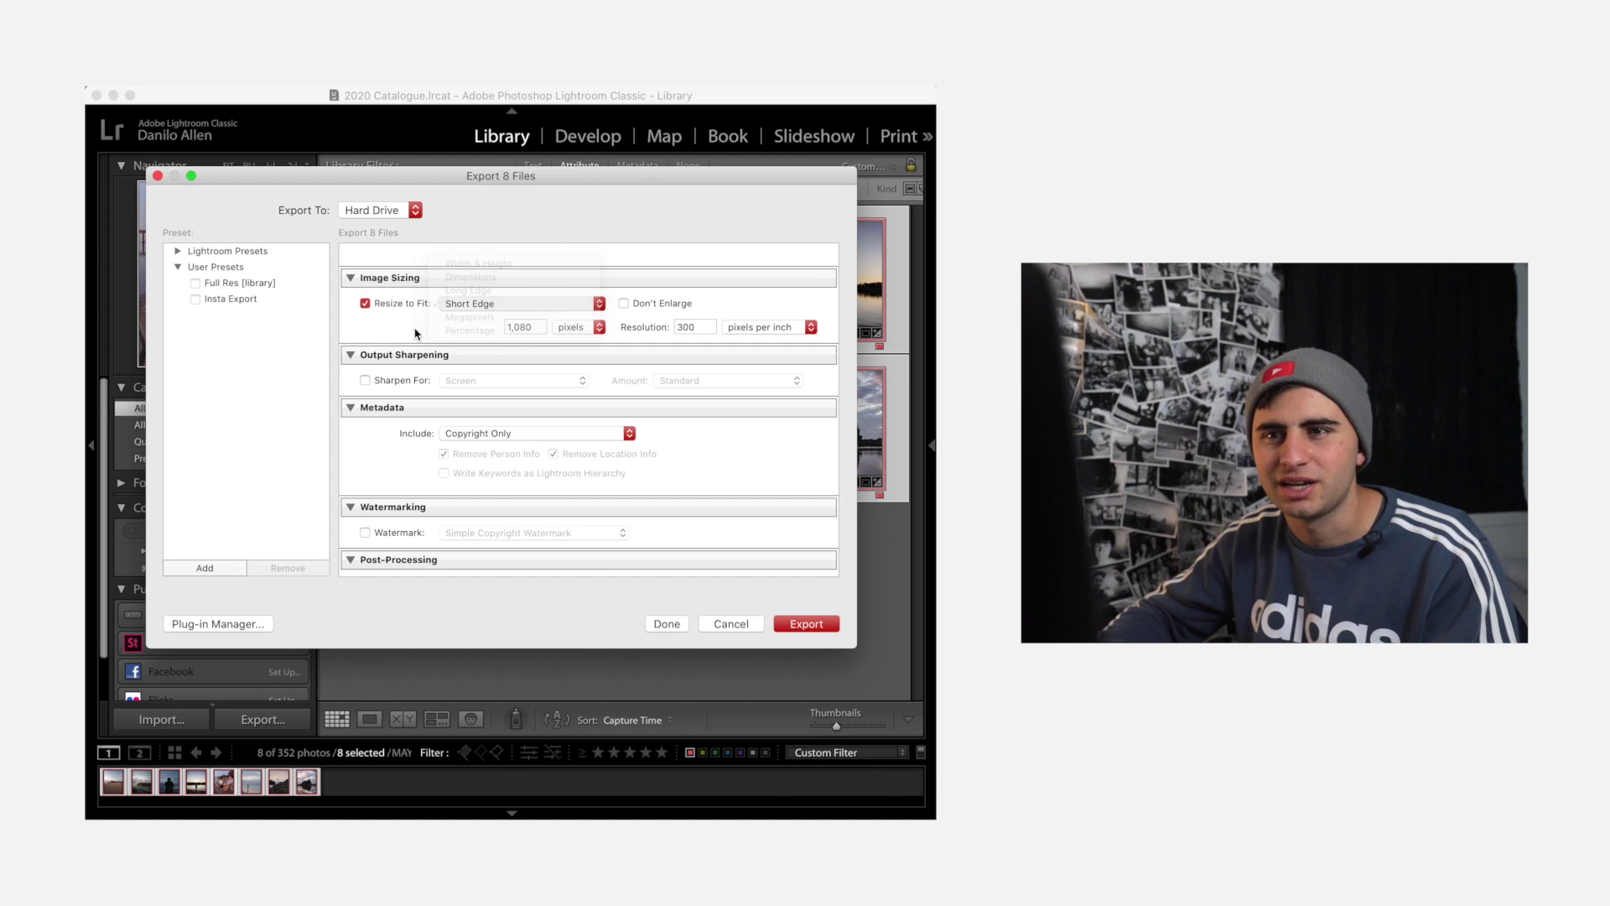
scroll(551, 353, down, 2)
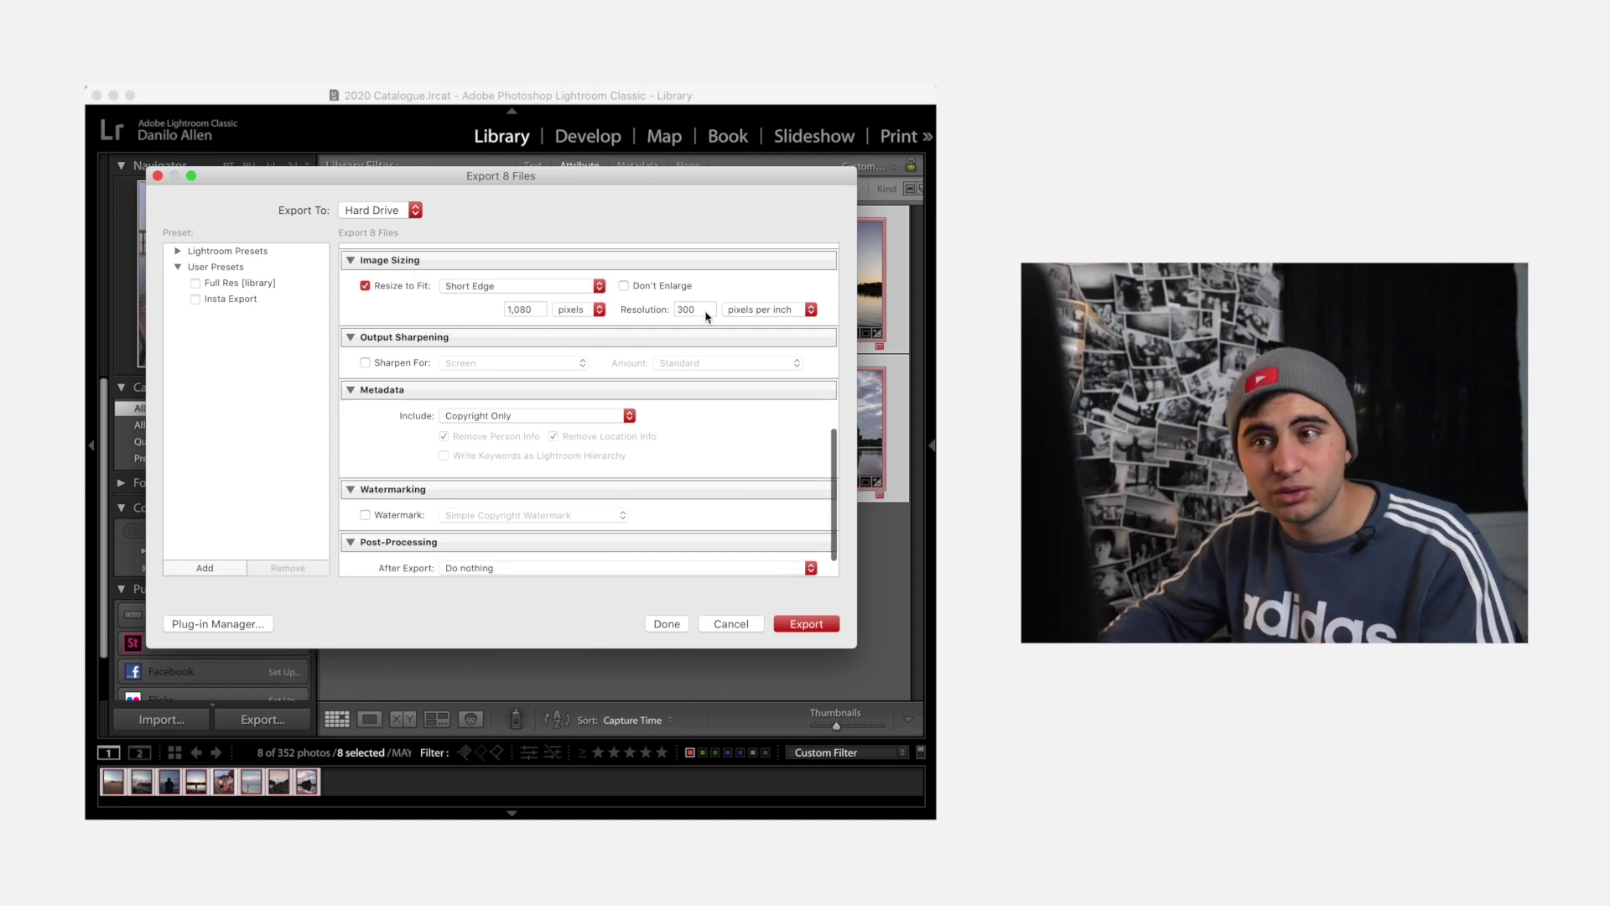
scroll(369, 457, down, 4)
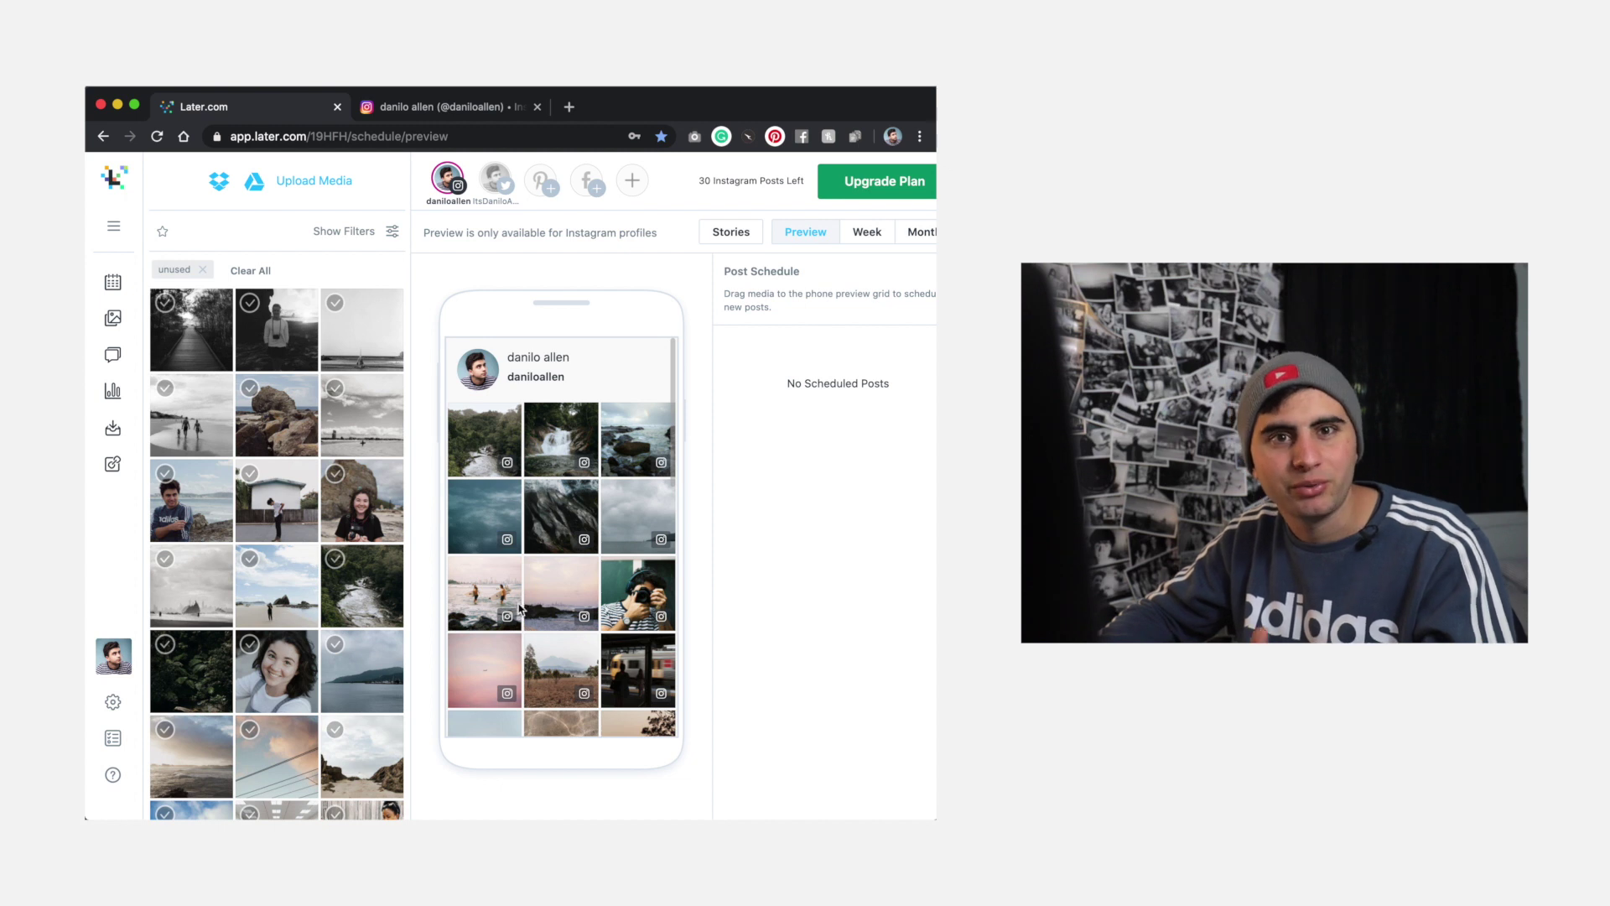
Step: Drag the eight Insta_04Jun2020 JPEGs from the Finder exports folder into Later's media library
scroll(625, 506, down, 10)
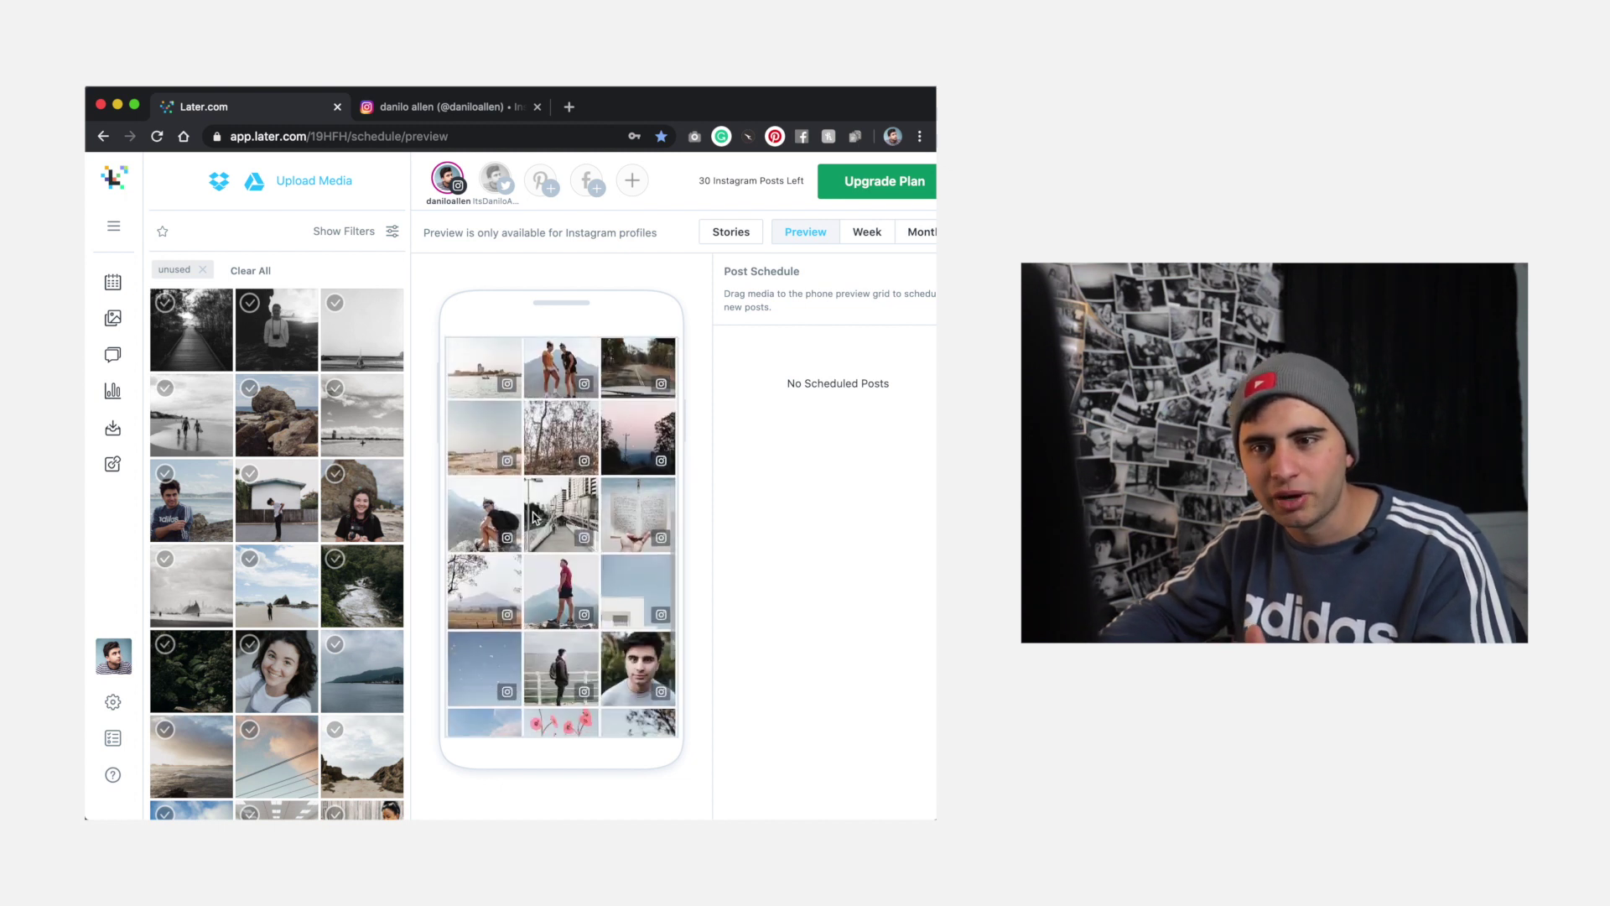
scroll(597, 516, up, 10)
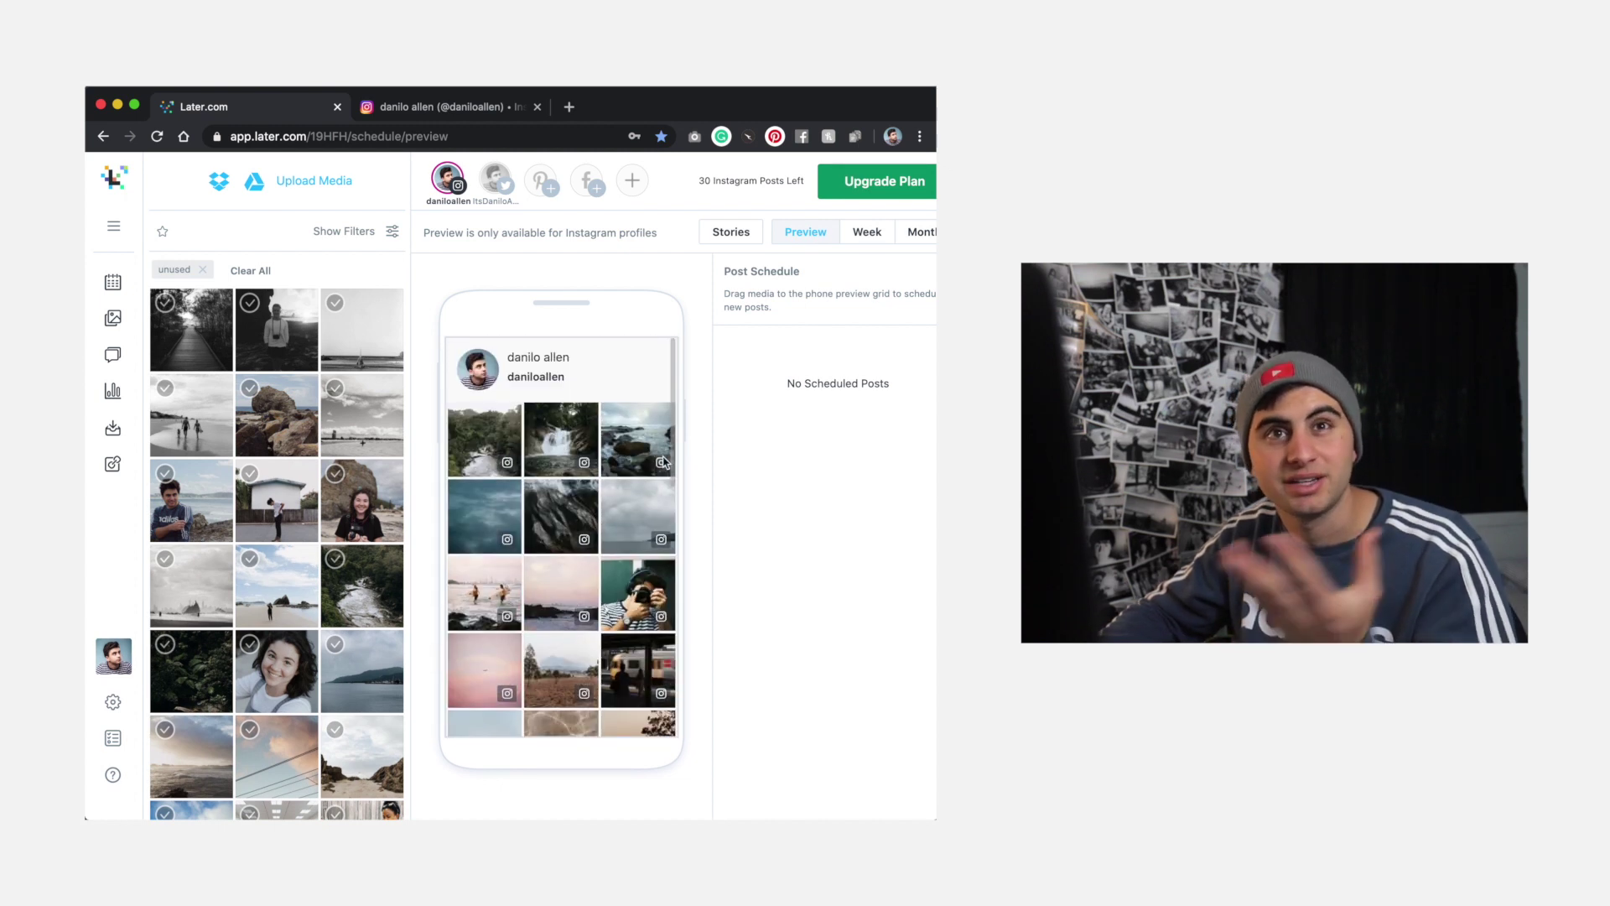
key(super+Tab)
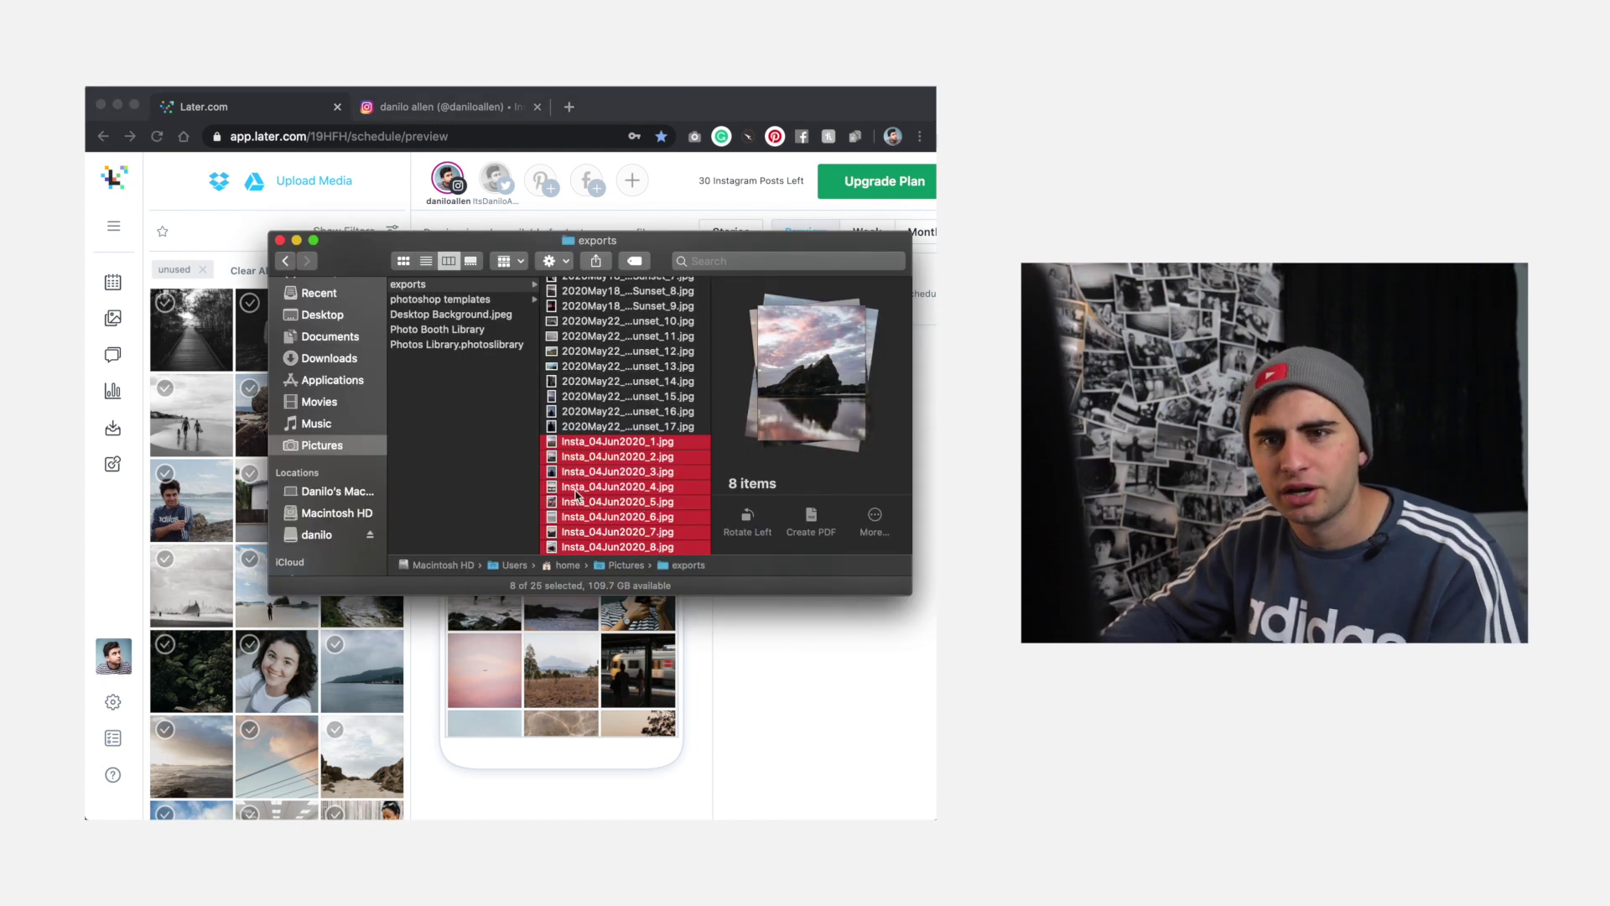
drag(577, 496, 239, 477)
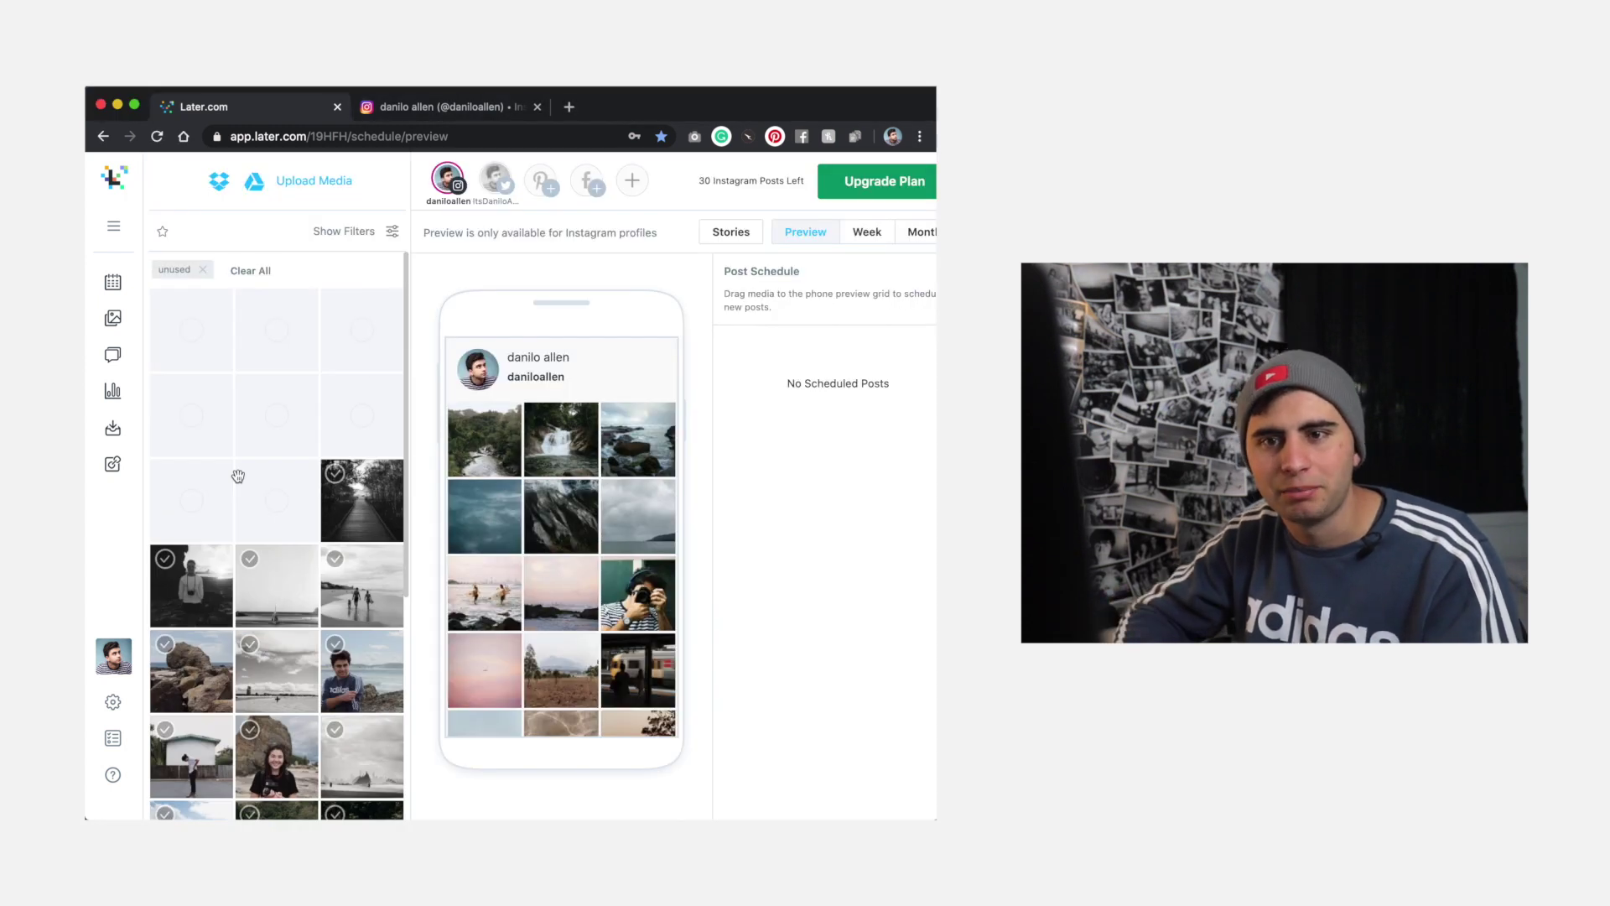
Step: Fill the grid preview's top slots with the sitting men, sunset, beach figure and boardwalk photos, reordering them
drag(239, 476, 457, 453)
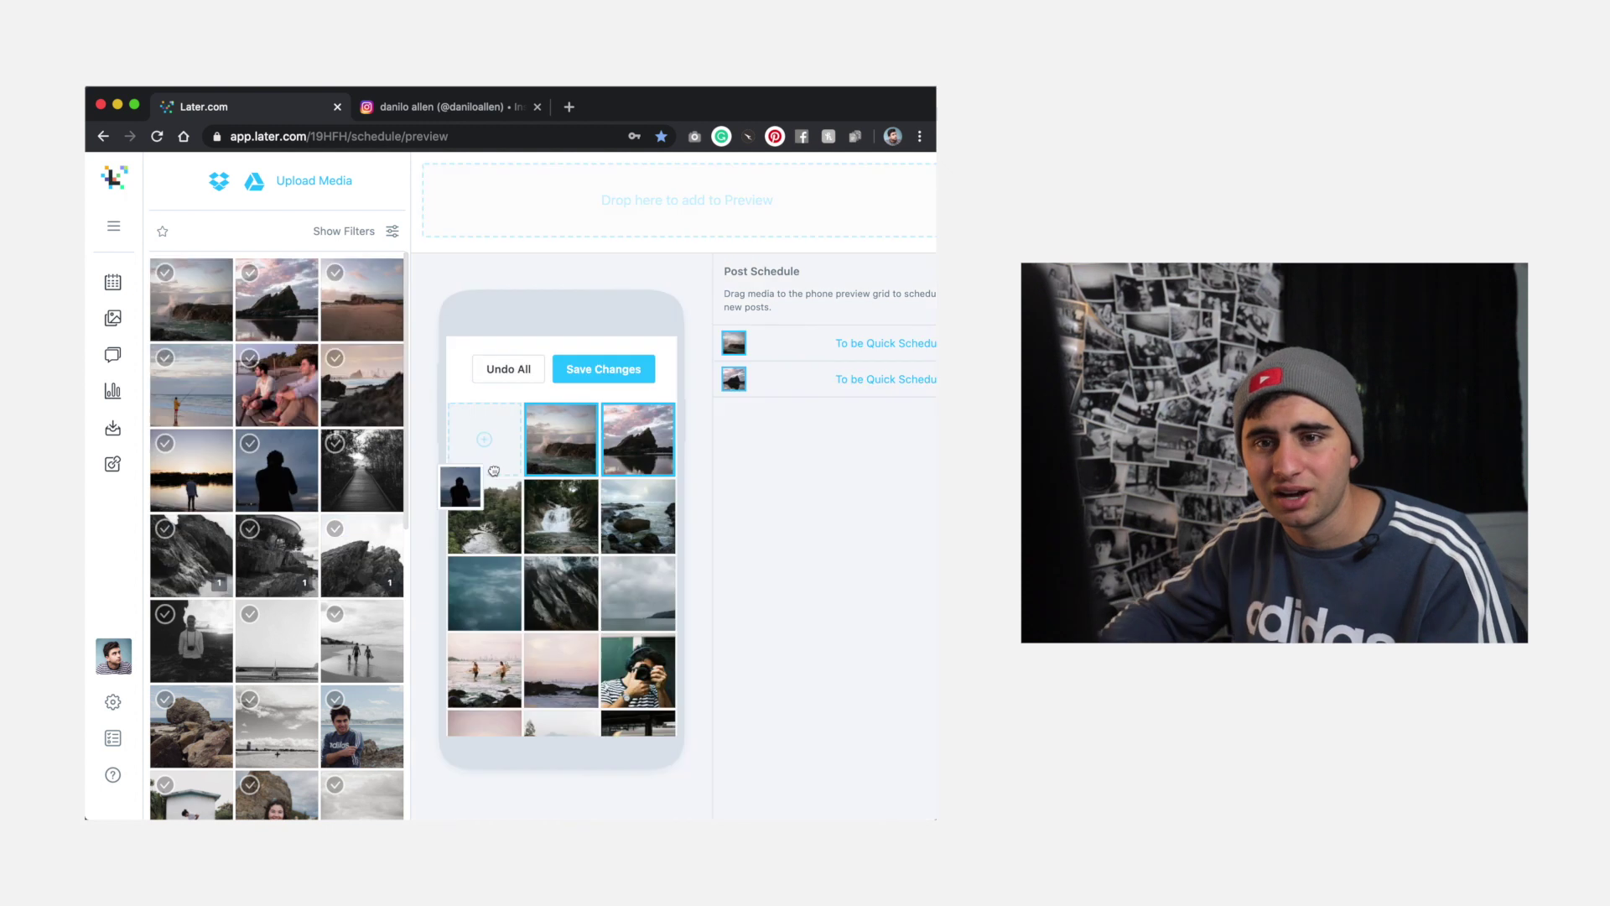
drag(270, 382, 485, 438)
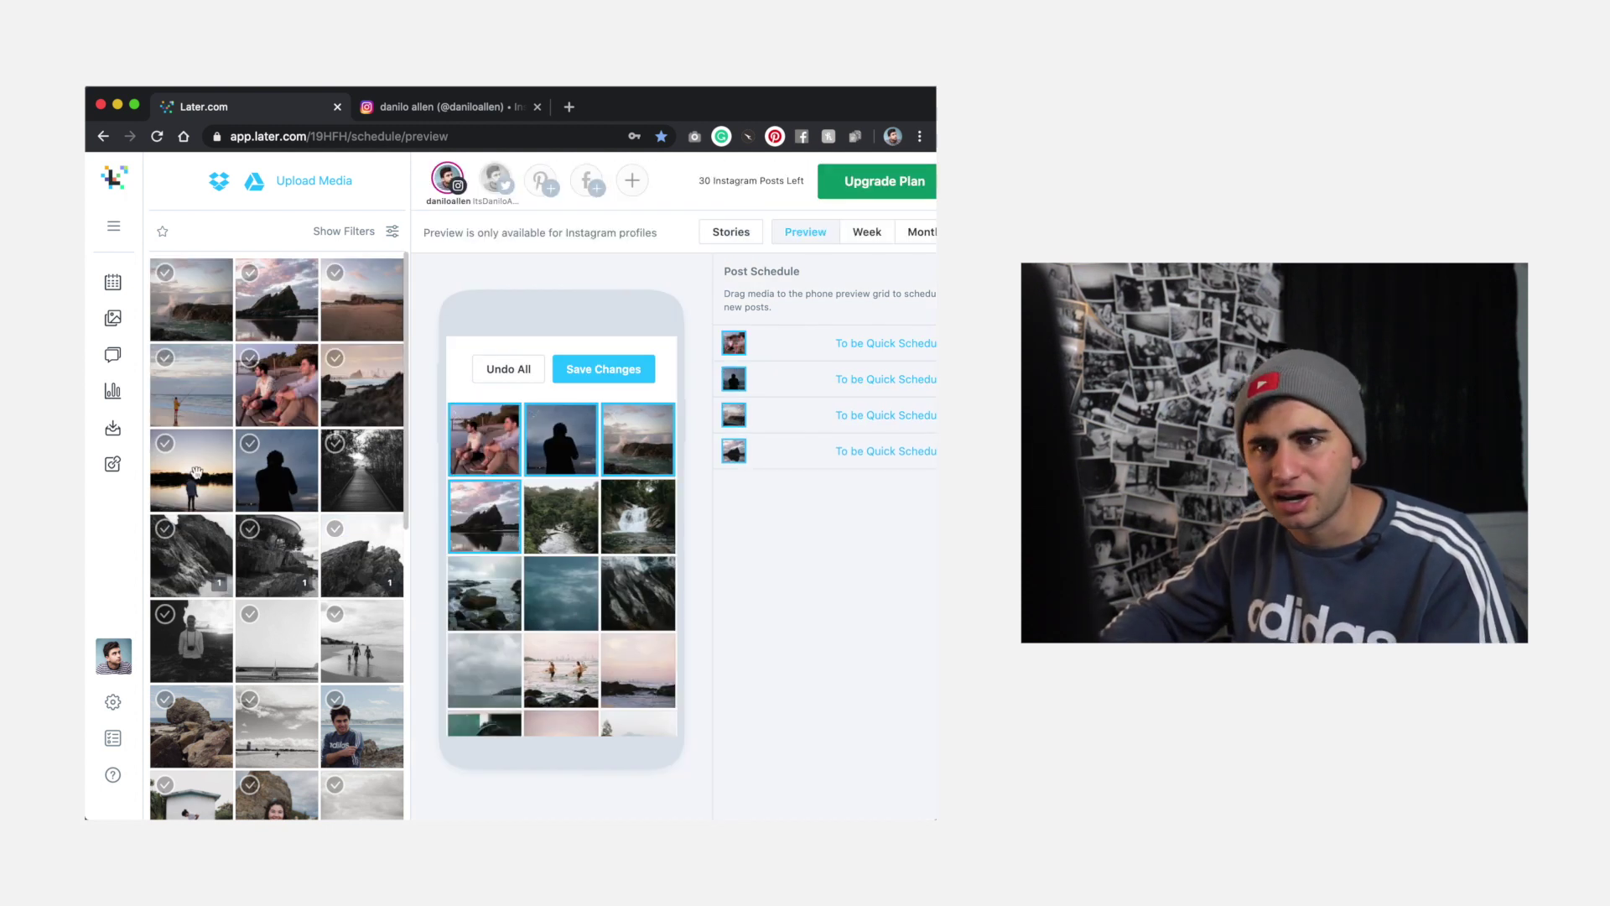
drag(195, 473, 484, 438)
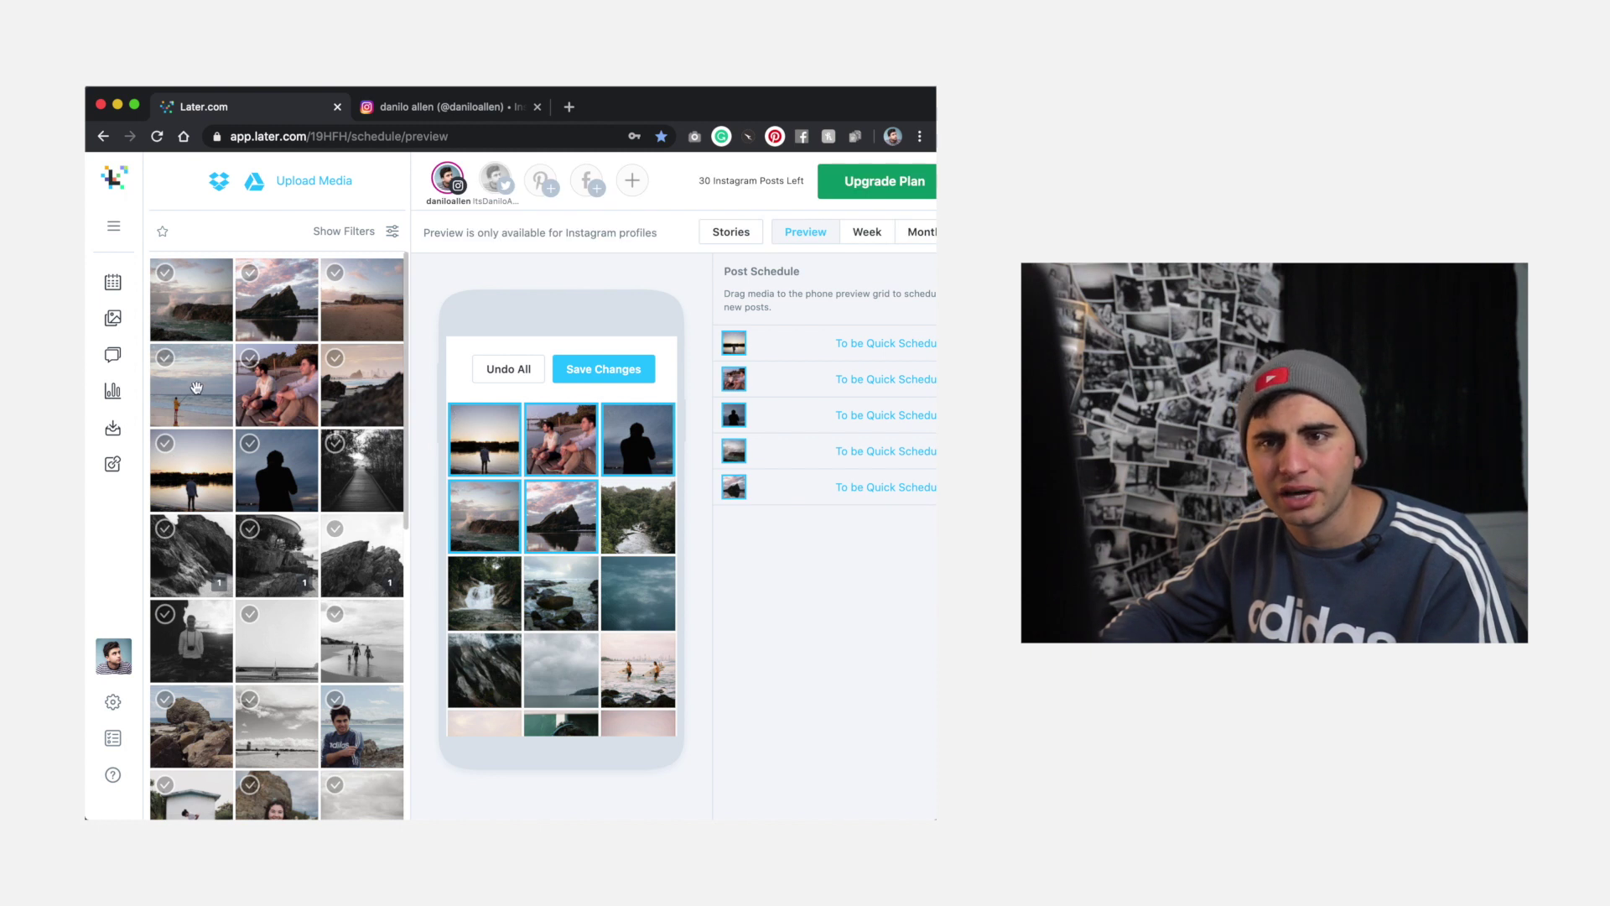
drag(204, 392, 512, 444)
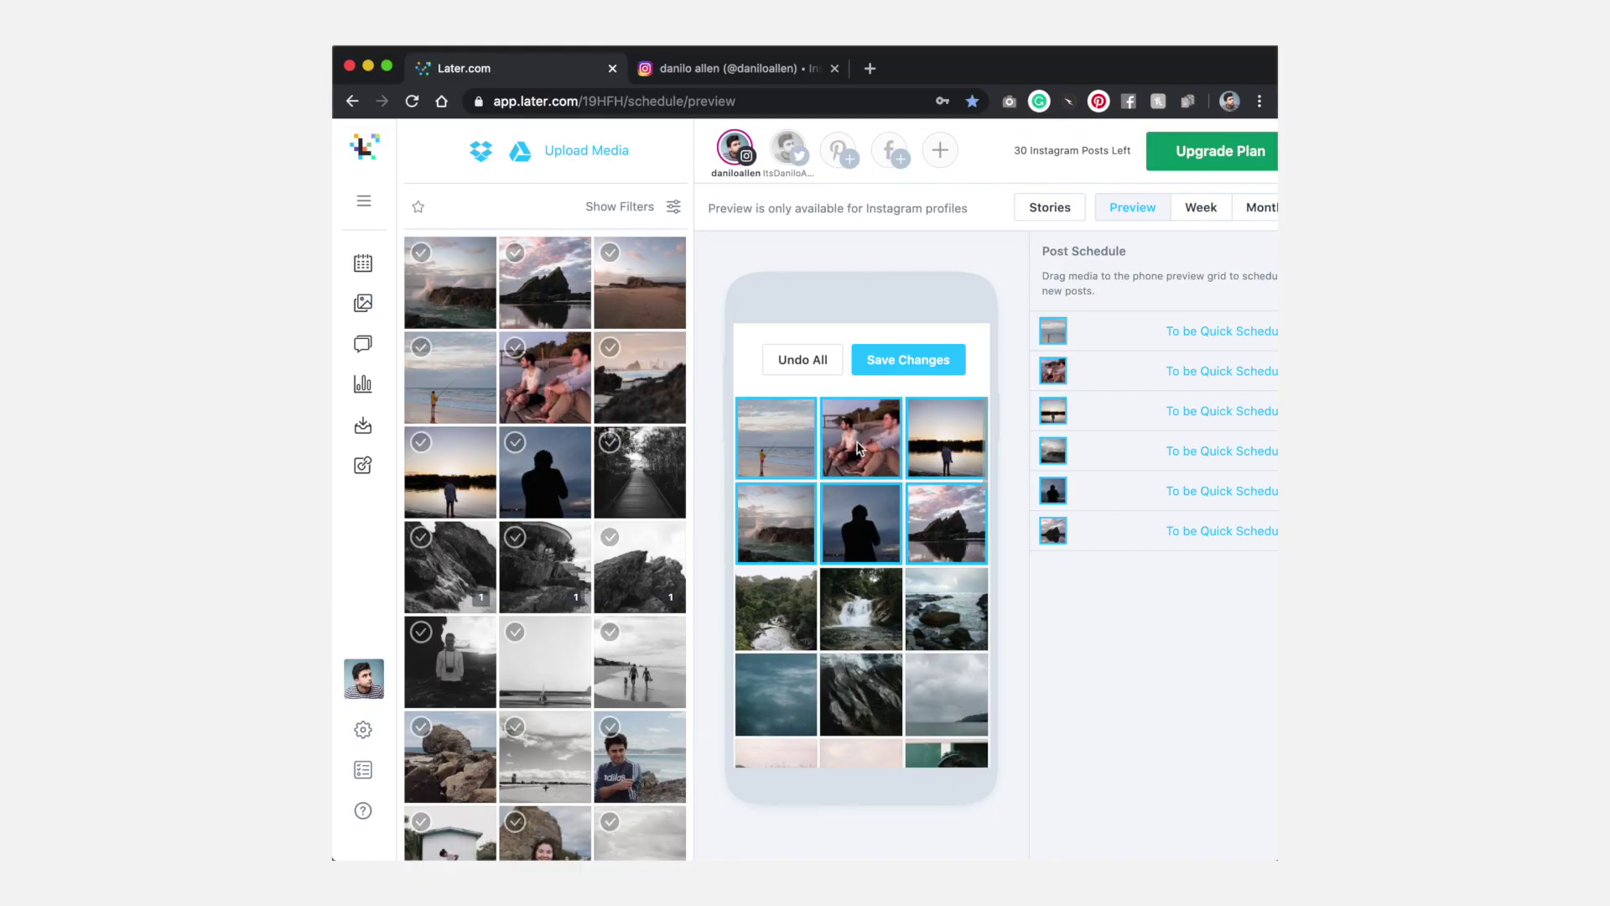
drag(851, 447, 965, 542)
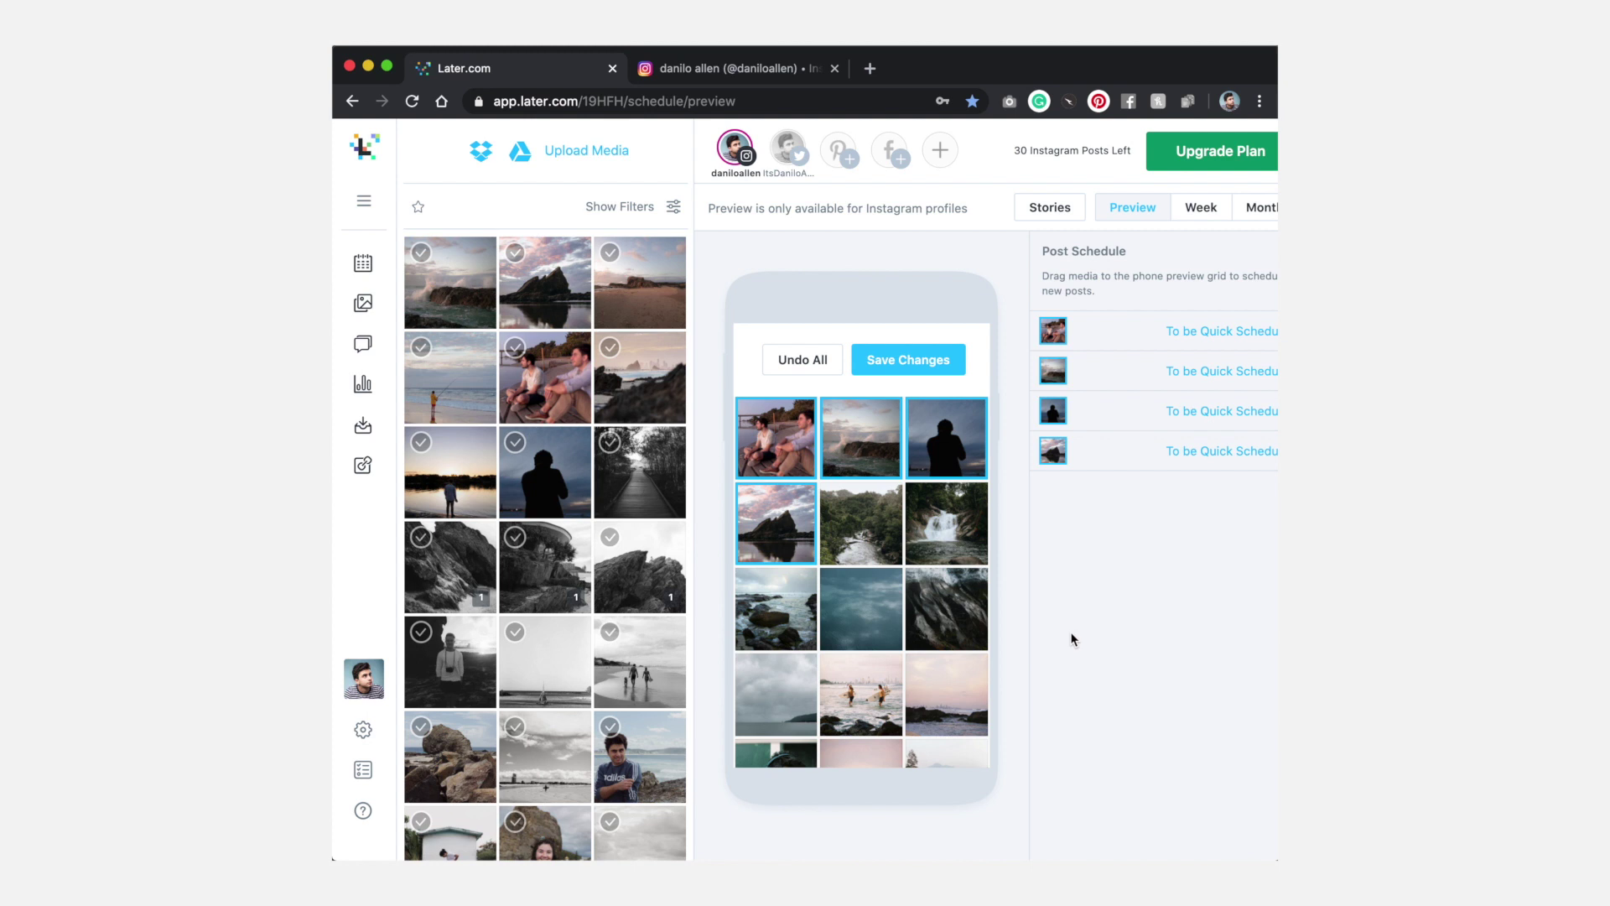
drag(640, 473, 864, 440)
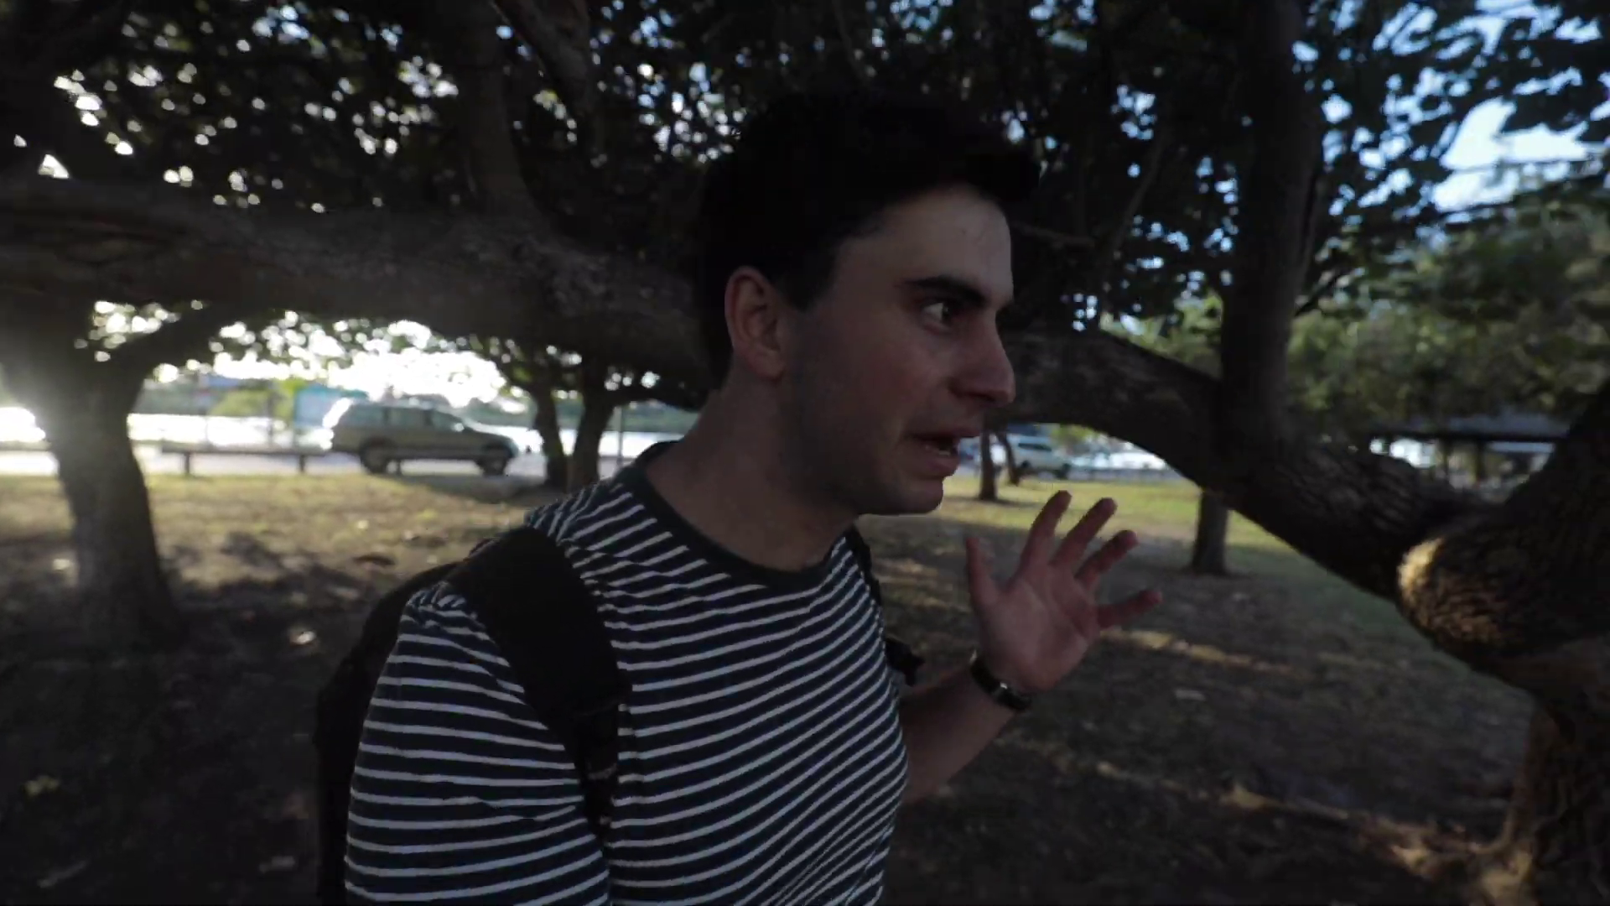